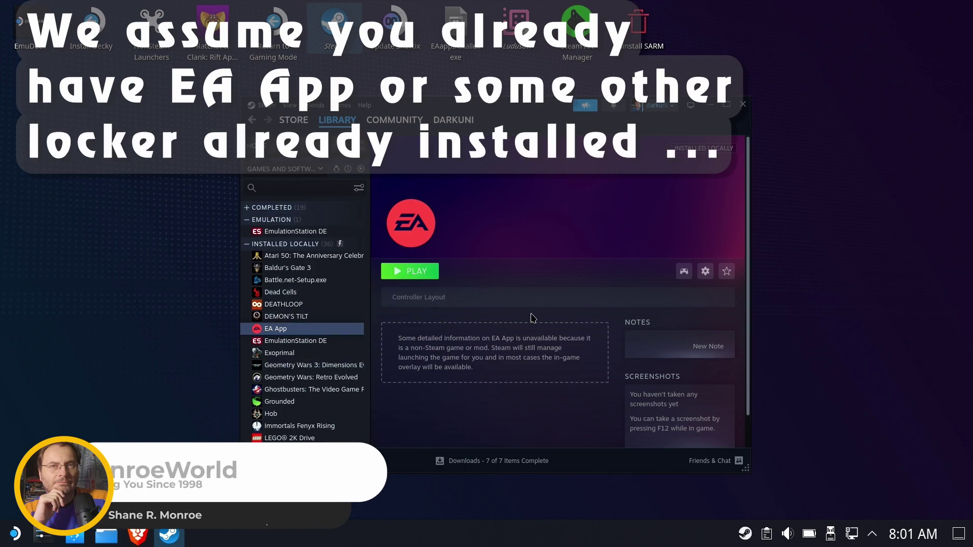
Step: Glance at the Battle.net and EA App entries, then open Dolphin and check Home's Games folder
{"action": "left_click", "coordinate": [301, 285]}
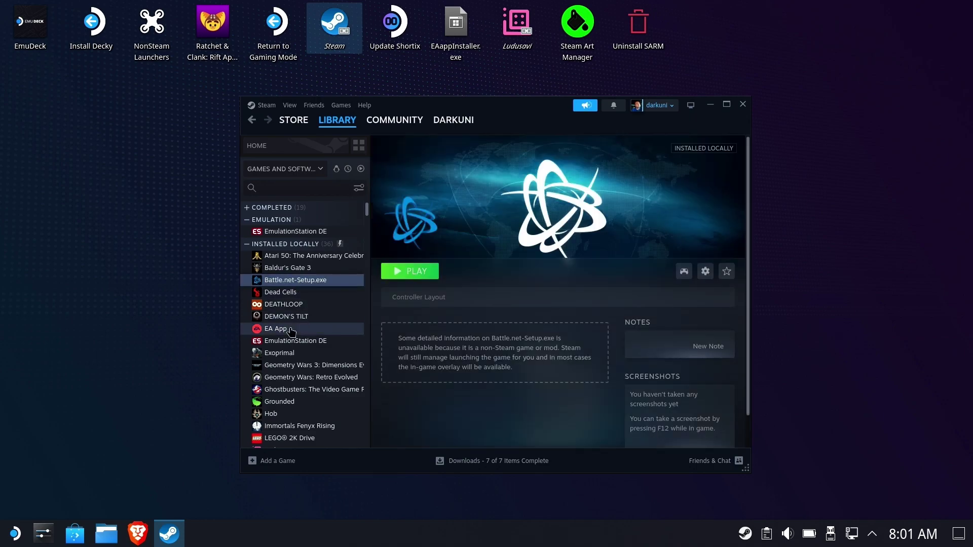
{"action": "left_click", "coordinate": [291, 331]}
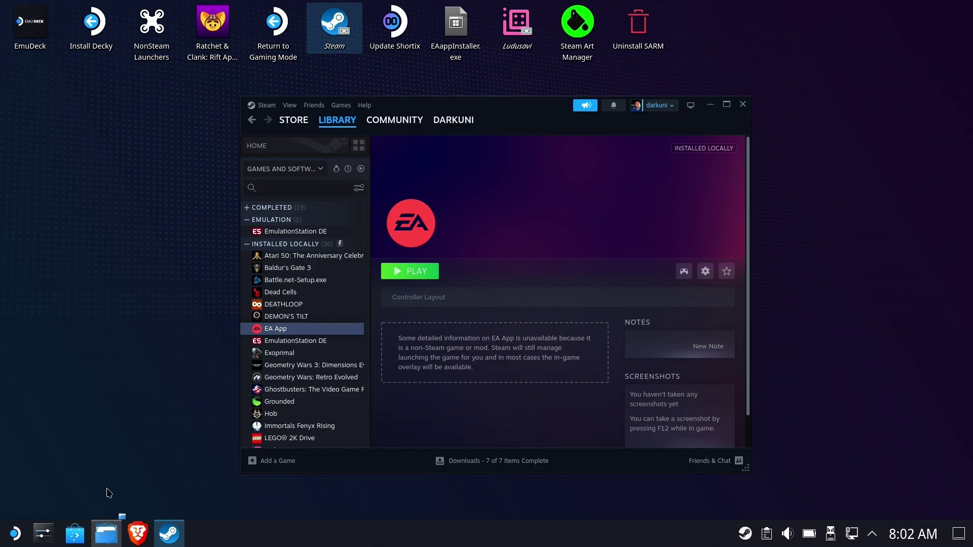
{"action": "left_click", "coordinate": [107, 533]}
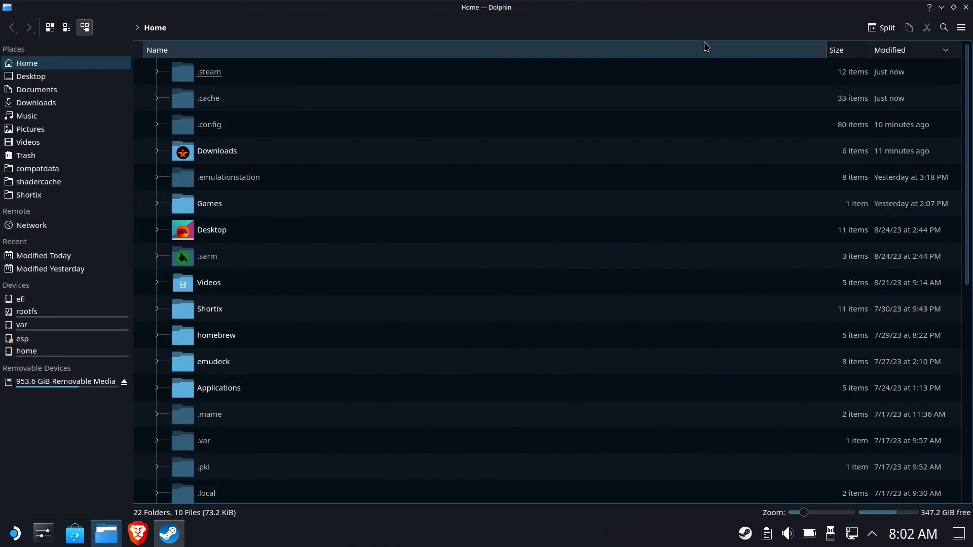
{"action": "left_click", "coordinate": [28, 66]}
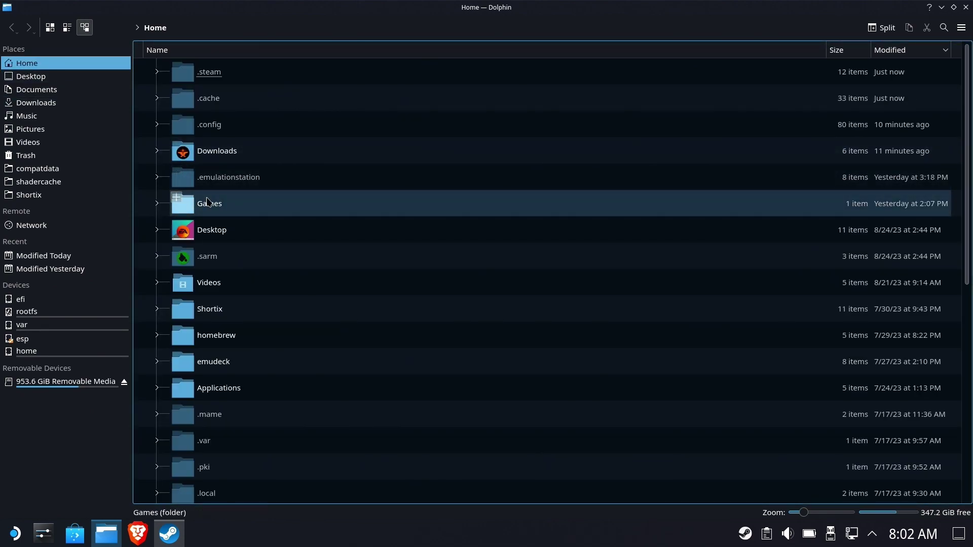
{"action": "double_click", "coordinate": [223, 203]}
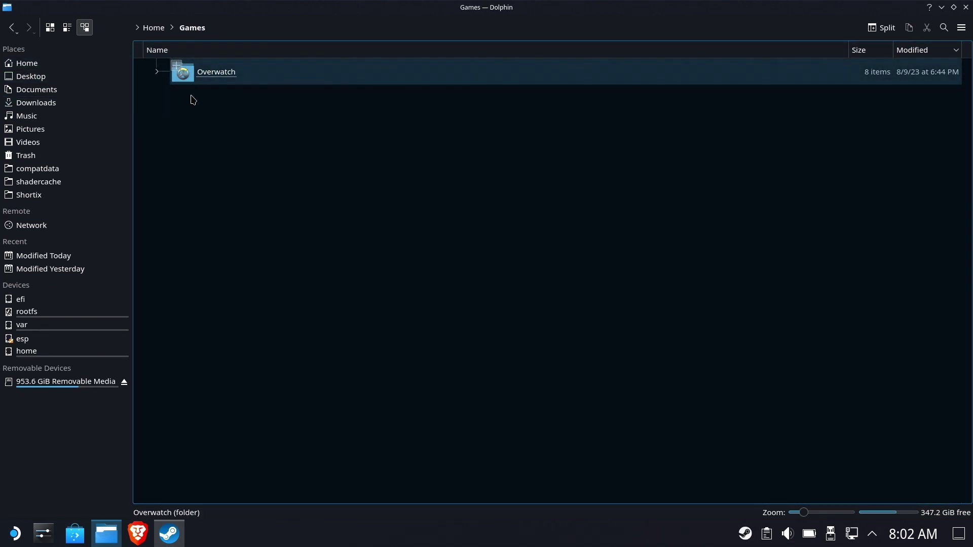
{"action": "left_click", "coordinate": [153, 29]}
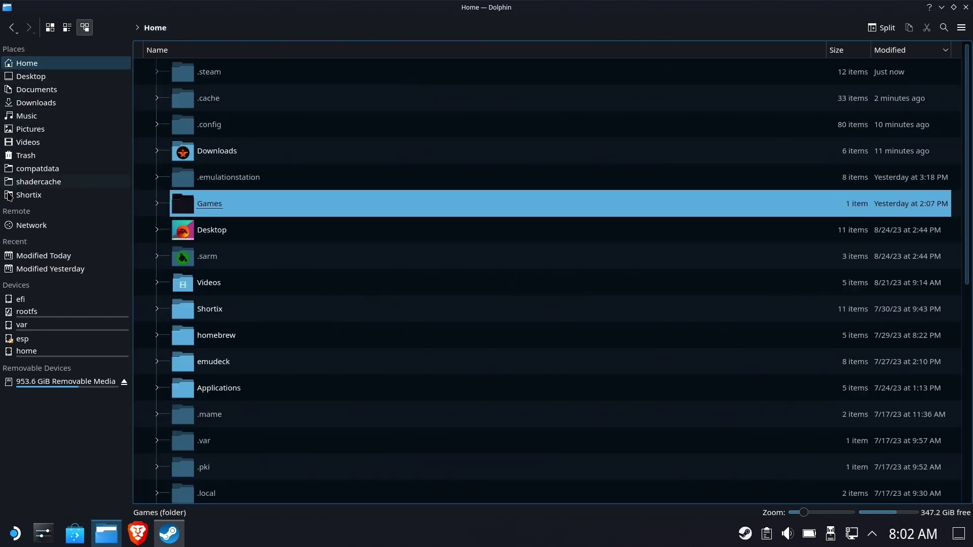
Step: Check the SD card's Games folder, then show Home in two side-by-side panes
{"action": "left_click", "coordinate": [52, 382]}
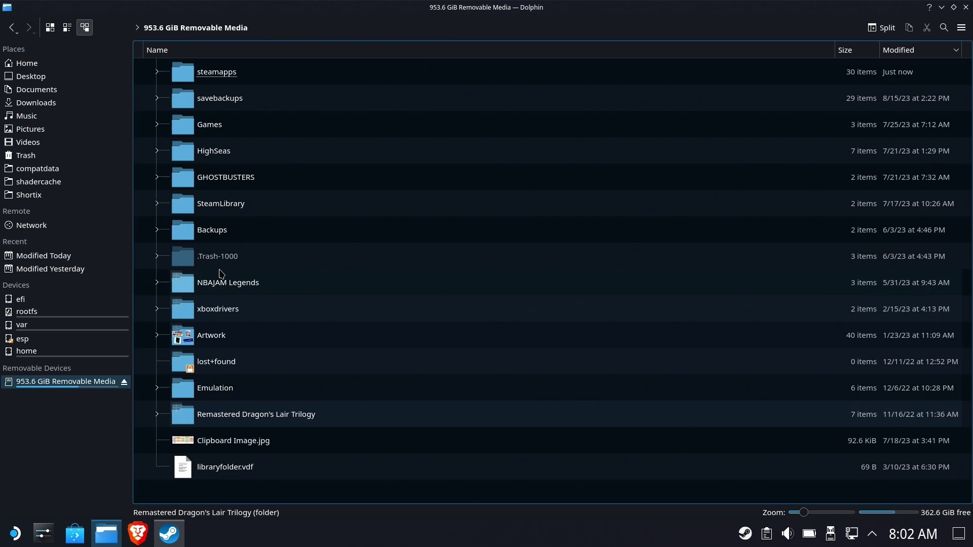
{"action": "left_click", "coordinate": [213, 125]}
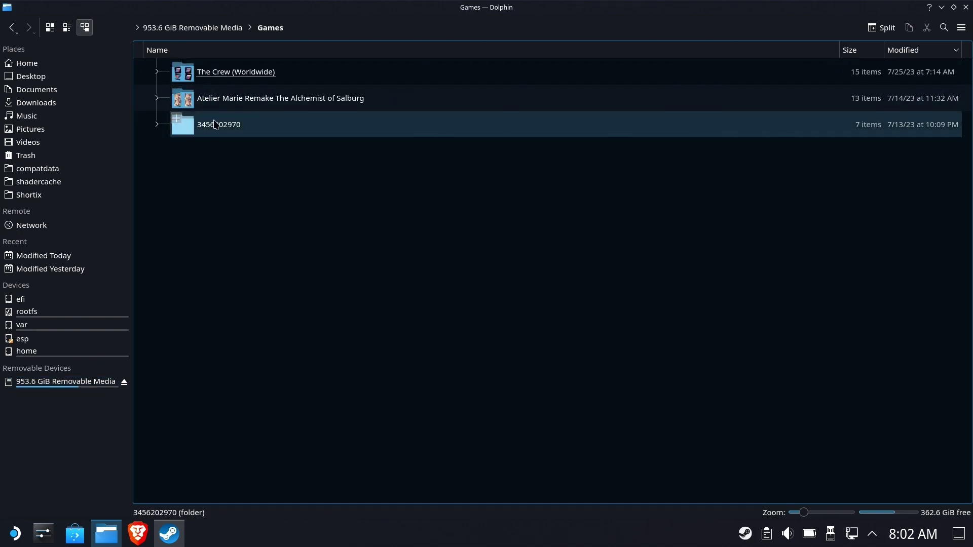
{"action": "key", "text": "BackSpace"}
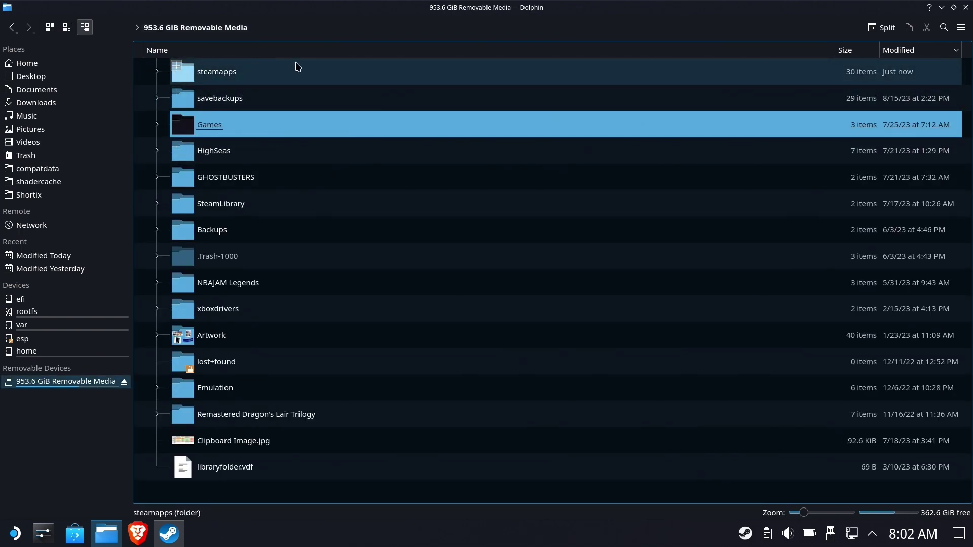
{"action": "key", "text": "alt+Home"}
{"action": "left_click", "coordinate": [882, 27]}
{"action": "left_click", "coordinate": [720, 160]}
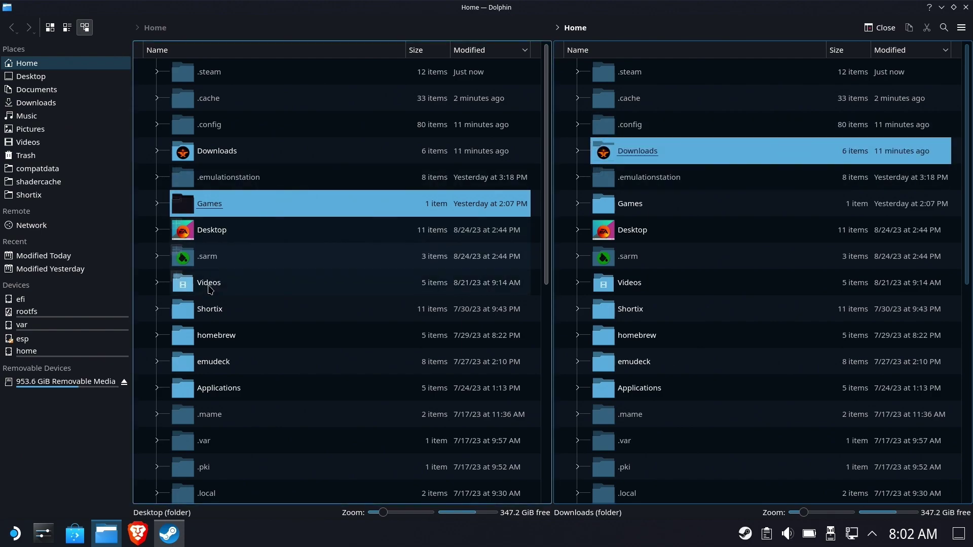
{"action": "left_click", "coordinate": [15, 534]}
{"action": "mouse_move", "coordinate": [47, 446]}
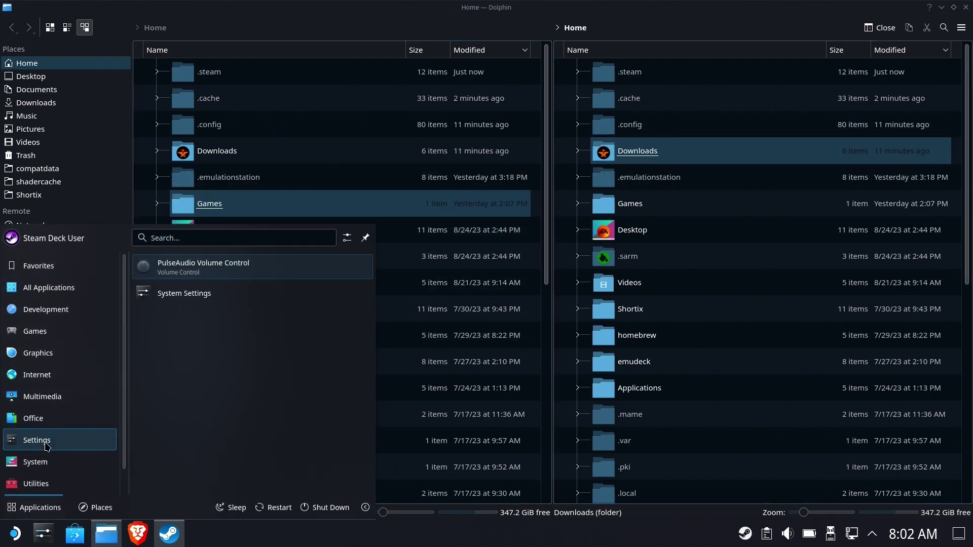
{"action": "mouse_move", "coordinate": [49, 472]}
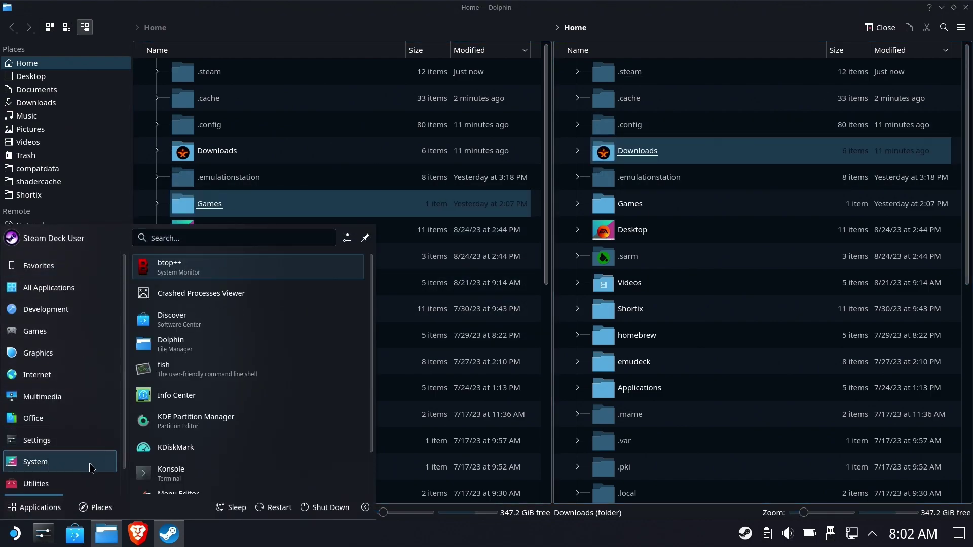
{"action": "mouse_move", "coordinate": [79, 490]}
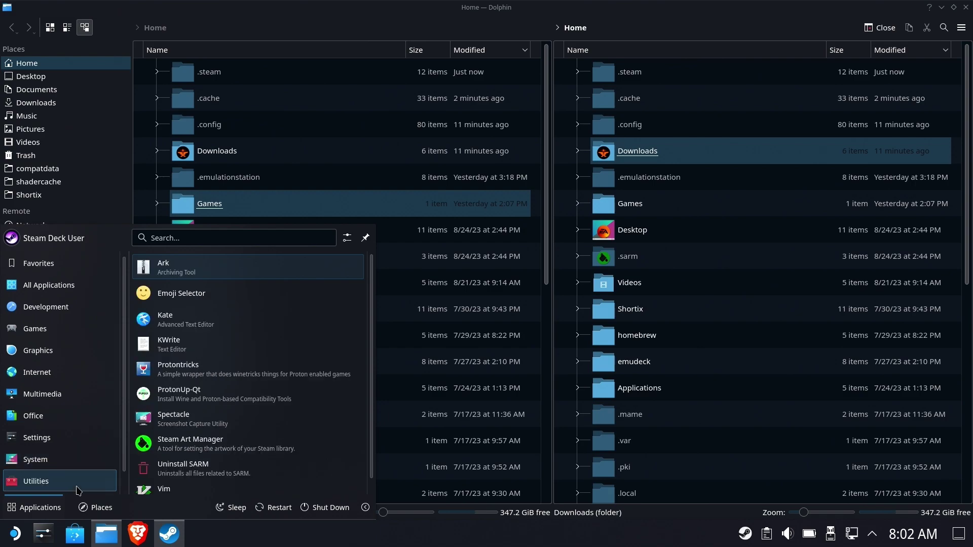
{"action": "left_click", "coordinate": [211, 368]}
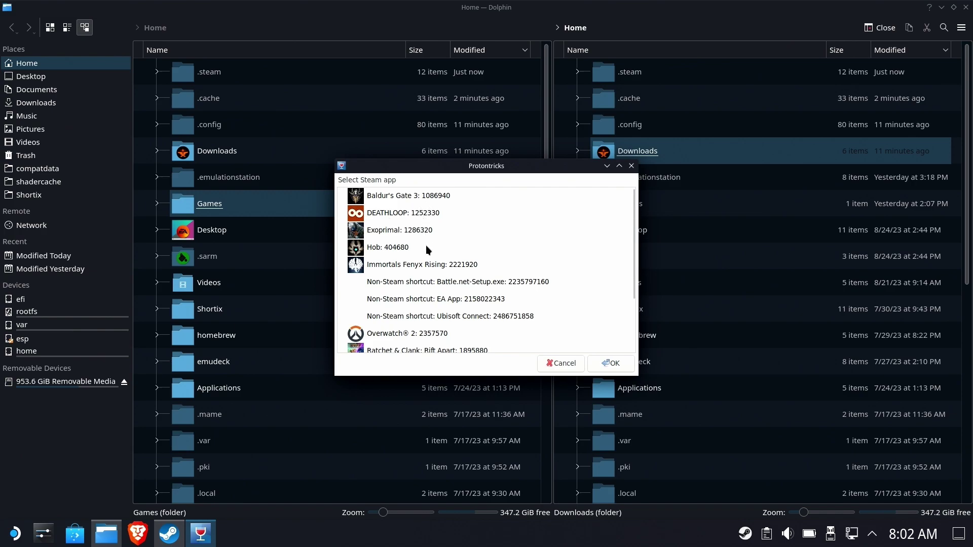
{"action": "left_click", "coordinate": [472, 299]}
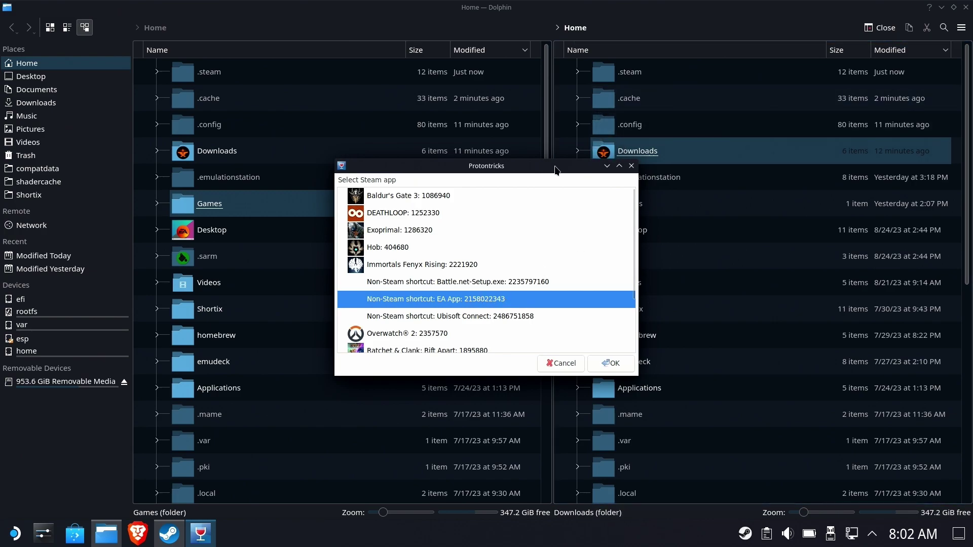
{"action": "left_click_drag", "start_coordinate": [547, 166], "coordinate": [268, 263]}
Step: Dismiss the Protontricks list and show the compatdata folder in Dolphin's right pane
{"action": "key", "text": "Return"}
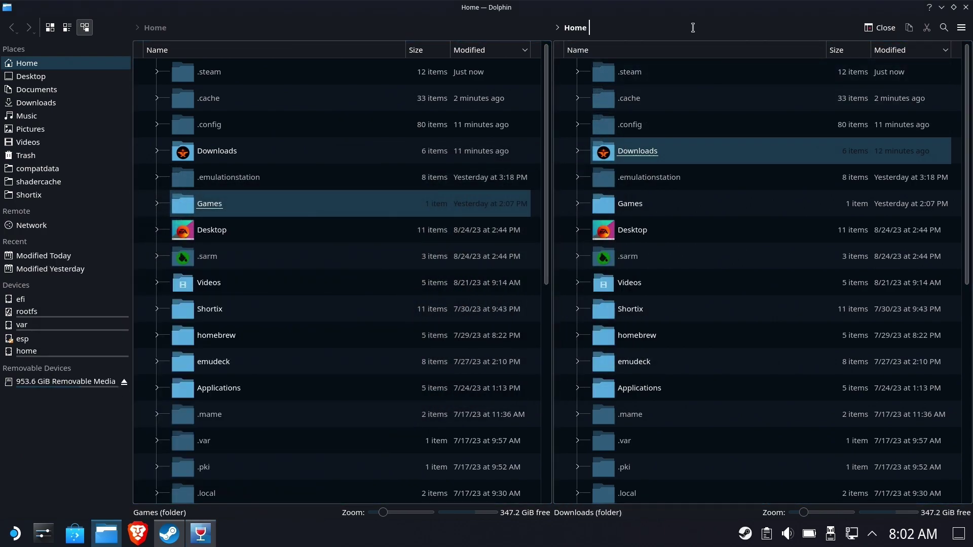
{"action": "left_click", "coordinate": [64, 182]}
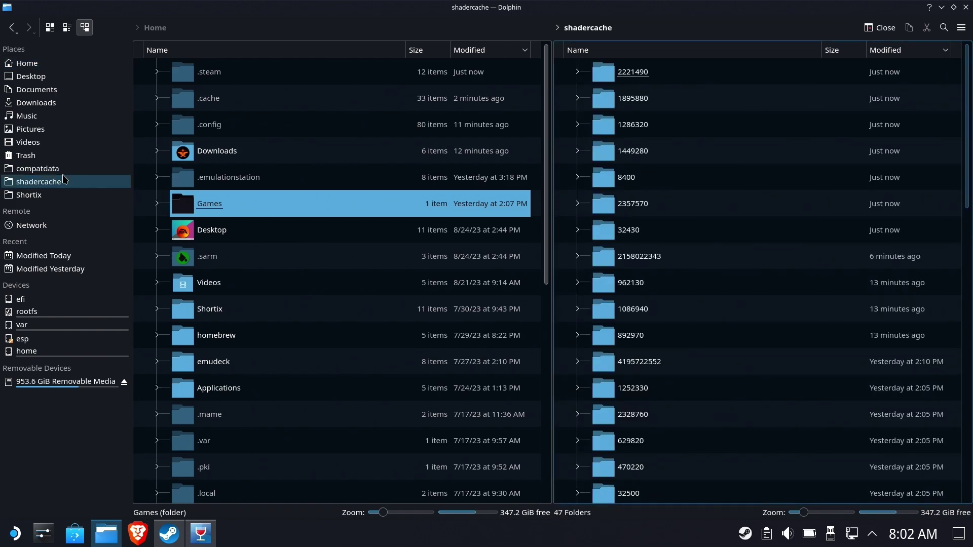
{"action": "left_click", "coordinate": [63, 169]}
{"action": "left_click", "coordinate": [634, 36]}
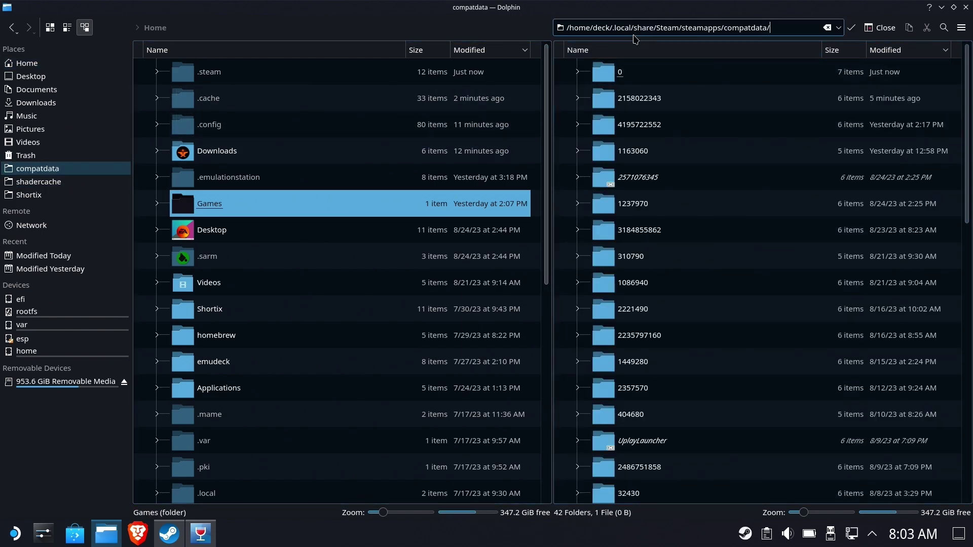
{"action": "key", "text": "ctrl+a"}
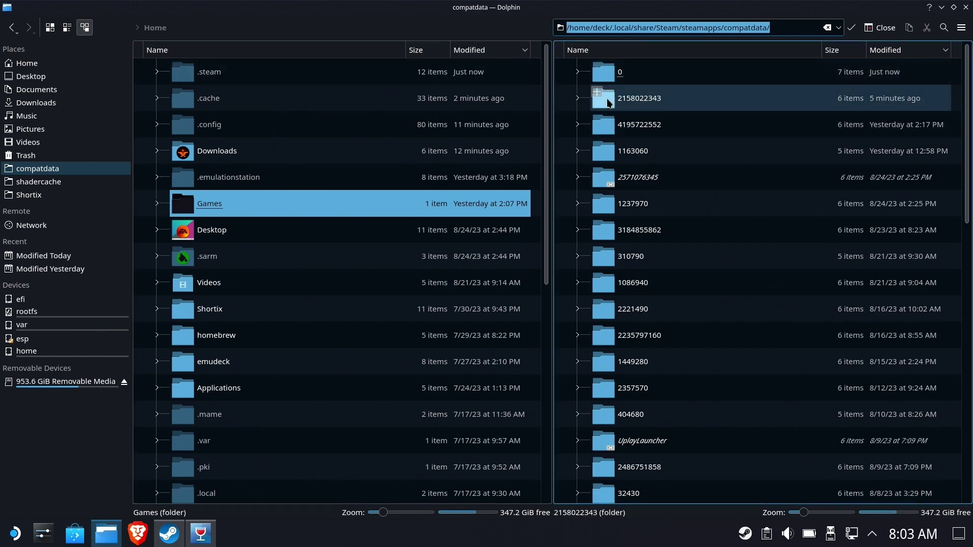
{"action": "left_click", "coordinate": [652, 103]}
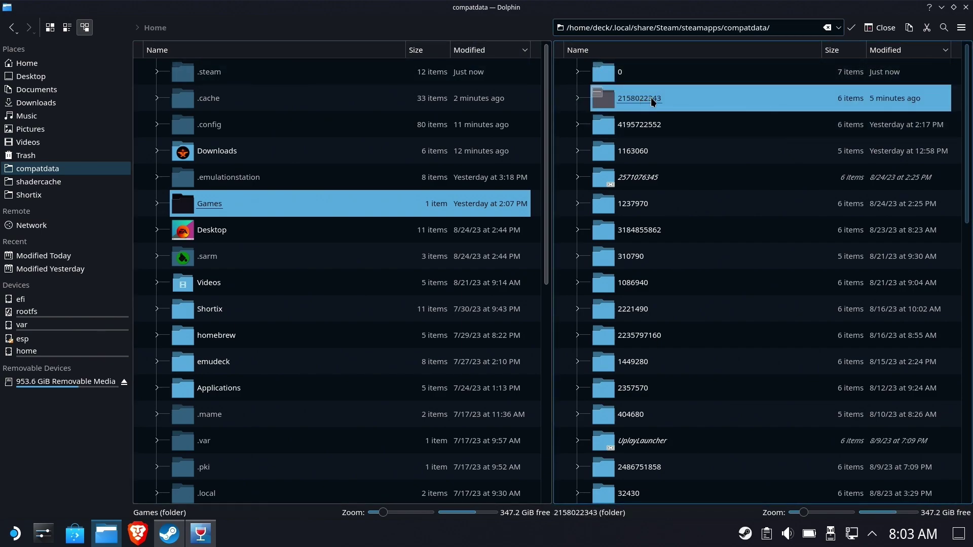
{"action": "double_click", "coordinate": [646, 96]}
{"action": "double_click", "coordinate": [646, 76]}
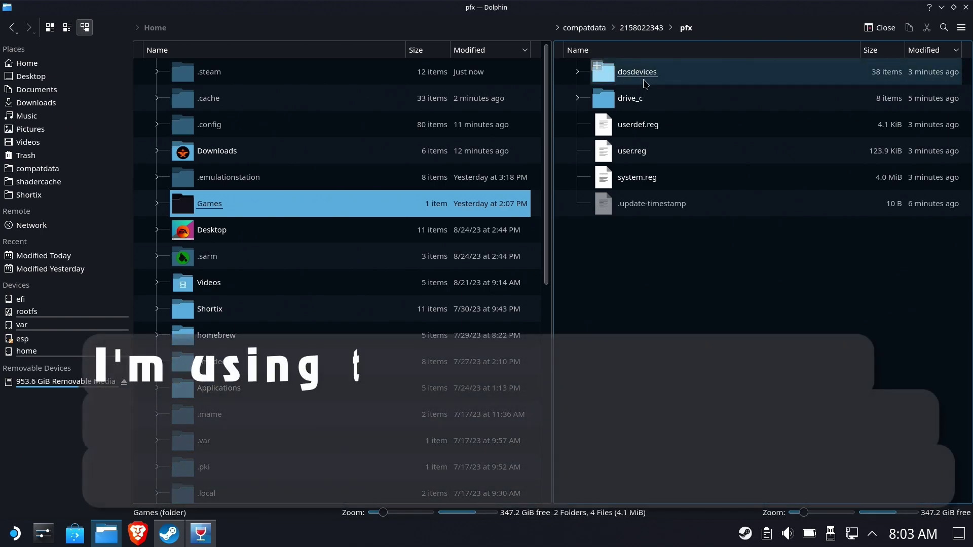
{"action": "double_click", "coordinate": [638, 99]}
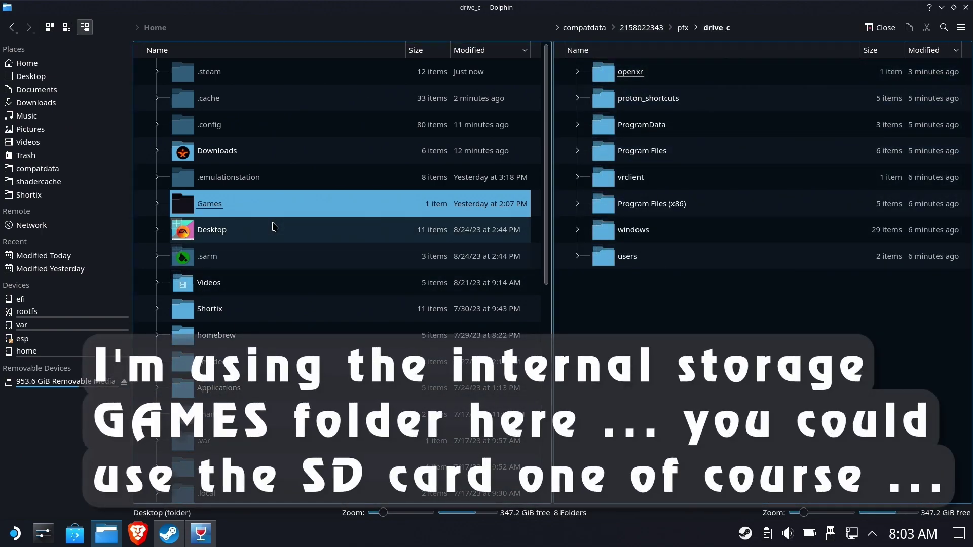
{"action": "left_click_drag", "start_coordinate": [269, 205], "coordinate": [691, 321]}
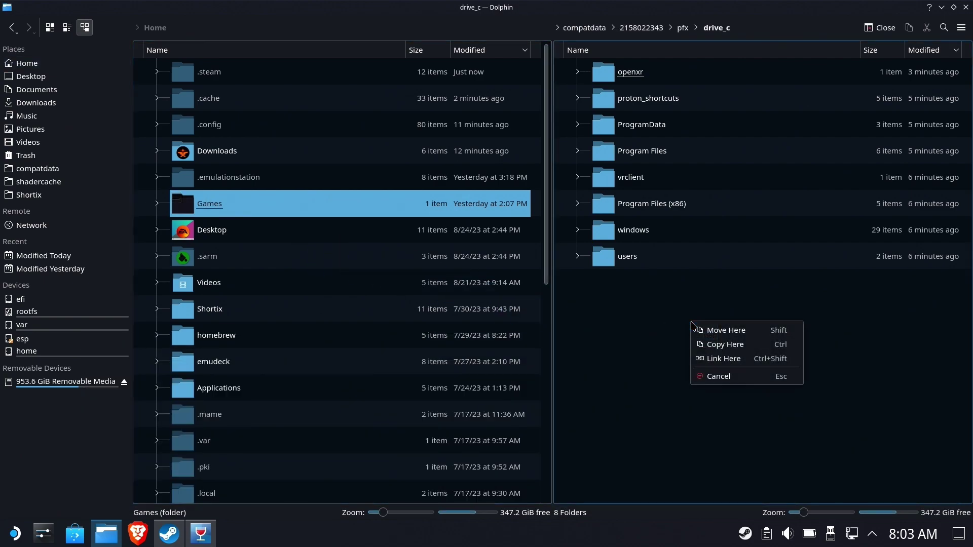
{"action": "left_click", "coordinate": [736, 366]}
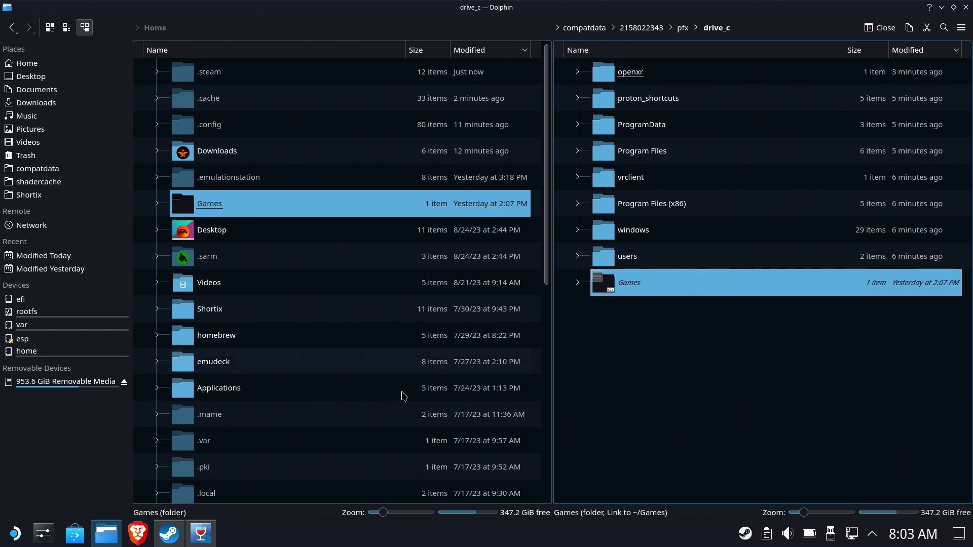
Step: Launch the EA App from its Steam library entry
{"action": "left_click", "coordinate": [169, 534]}
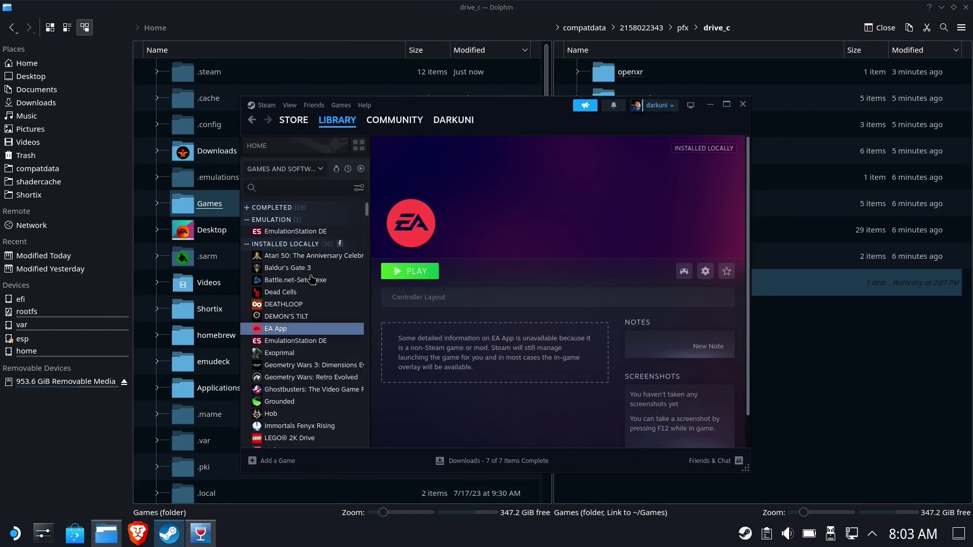
{"action": "left_click", "coordinate": [409, 276]}
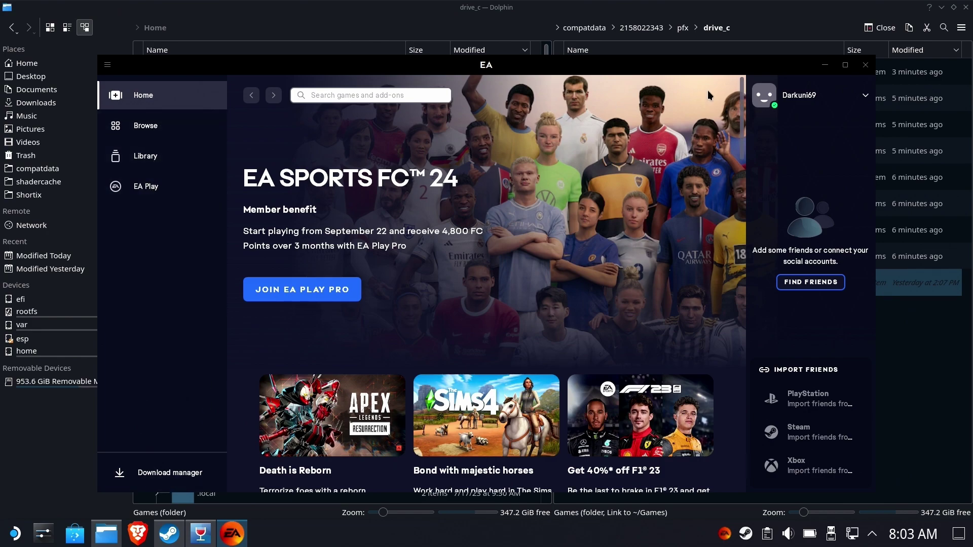
Step: Reload the EA App page from its main menu
{"action": "left_click", "coordinate": [109, 65]}
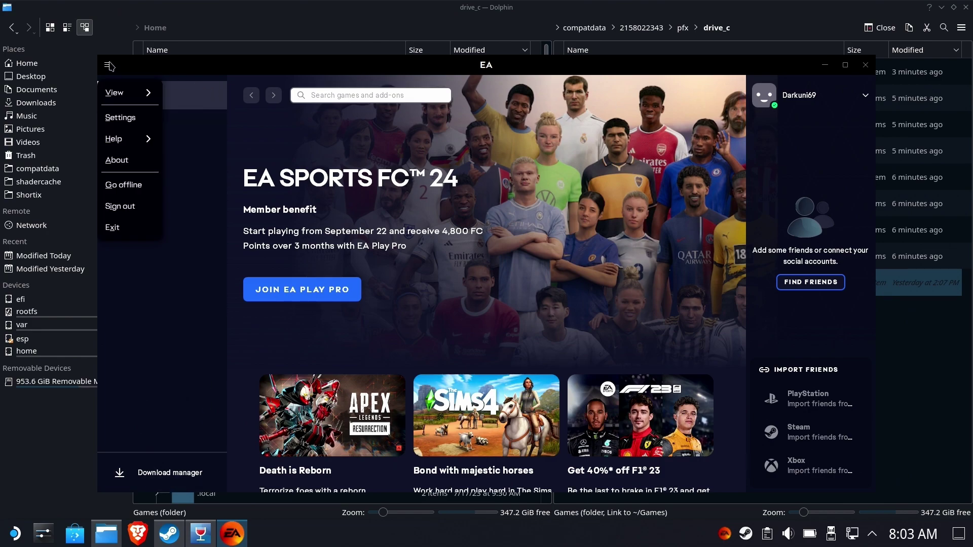
{"action": "mouse_move", "coordinate": [115, 91]}
{"action": "left_click", "coordinate": [197, 131]}
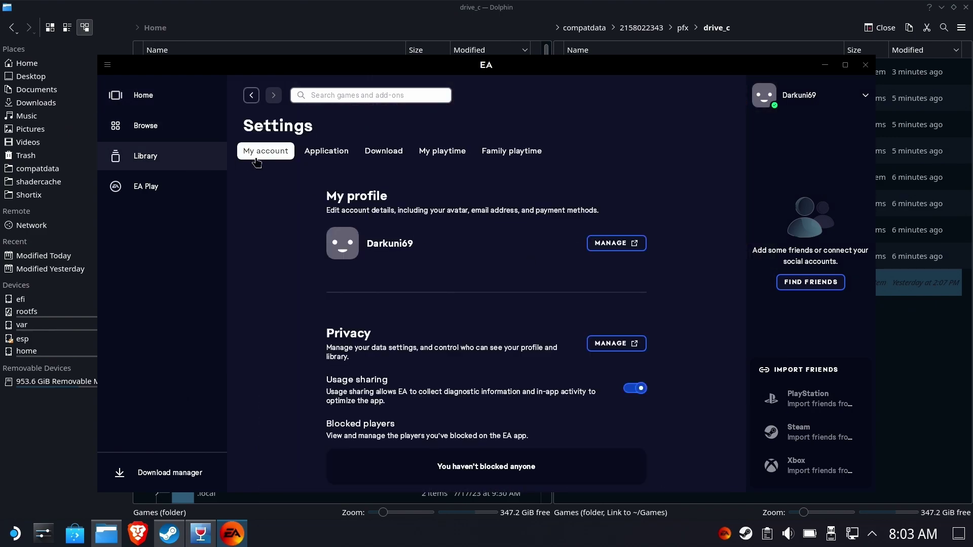
Step: Change the Download install location from C:\Program Files\EA Games\ to C:\Games\
{"action": "left_click", "coordinate": [338, 156]}
{"action": "left_click", "coordinate": [395, 152]}
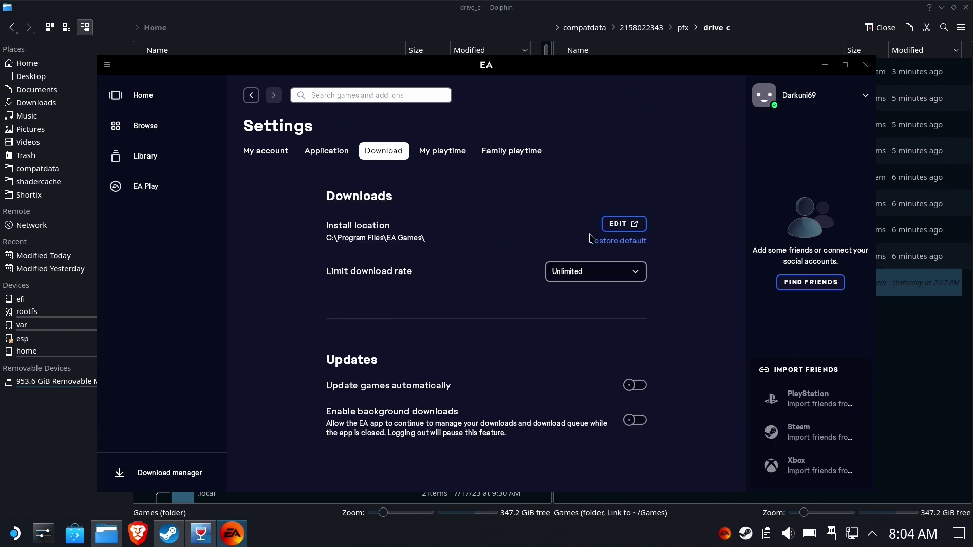
{"action": "left_click", "coordinate": [613, 229]}
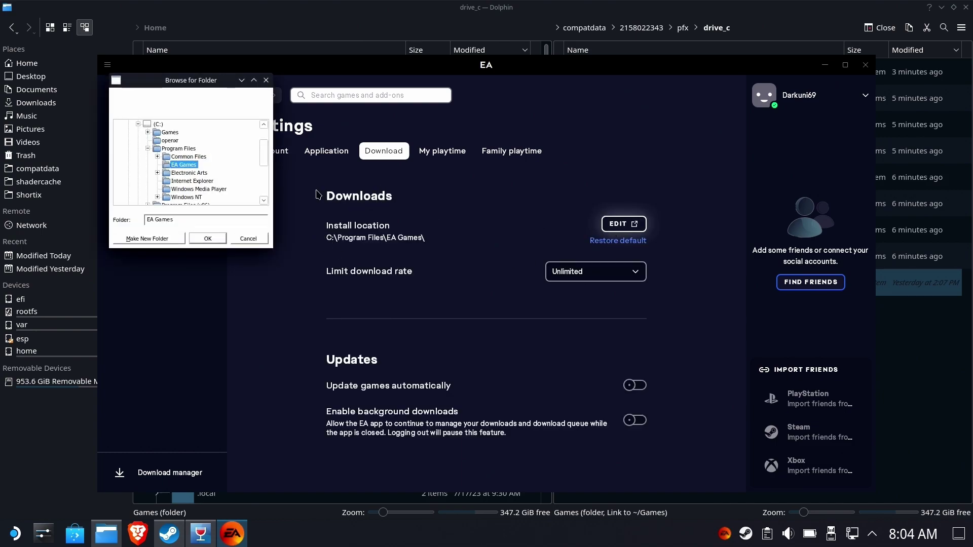
{"action": "scroll", "coordinate": [189, 149], "scroll_direction": "up", "scroll_amount": 2}
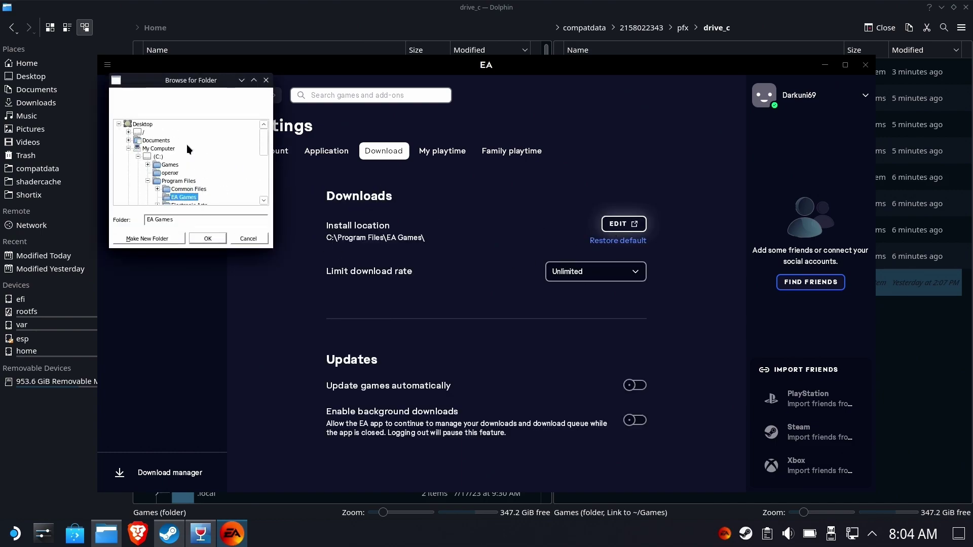
{"action": "left_click", "coordinate": [169, 165]}
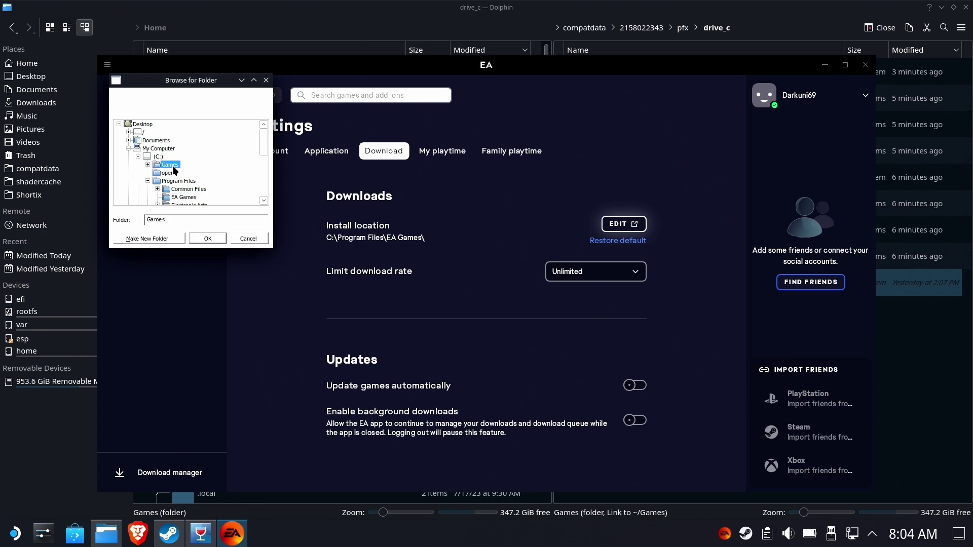
{"action": "double_click", "coordinate": [173, 167]}
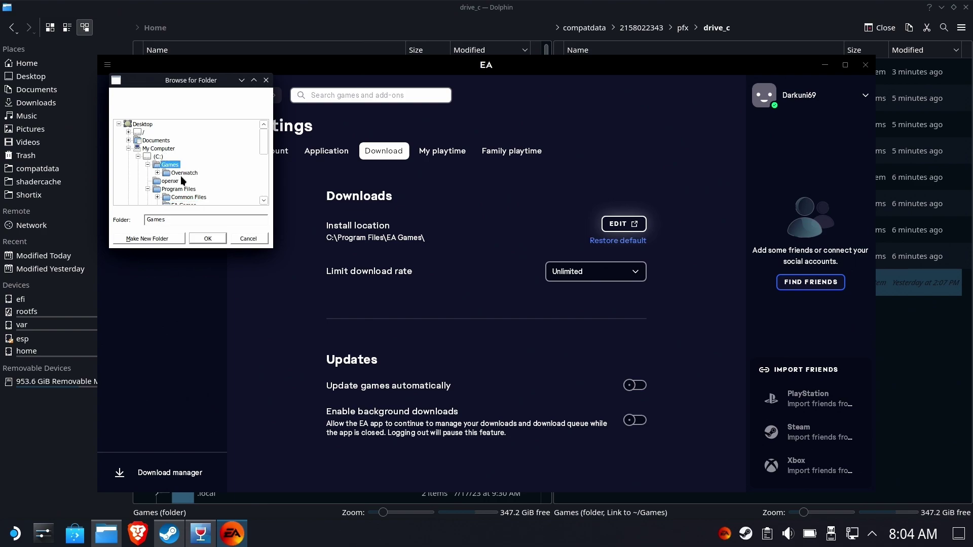
{"action": "left_click", "coordinate": [208, 238]}
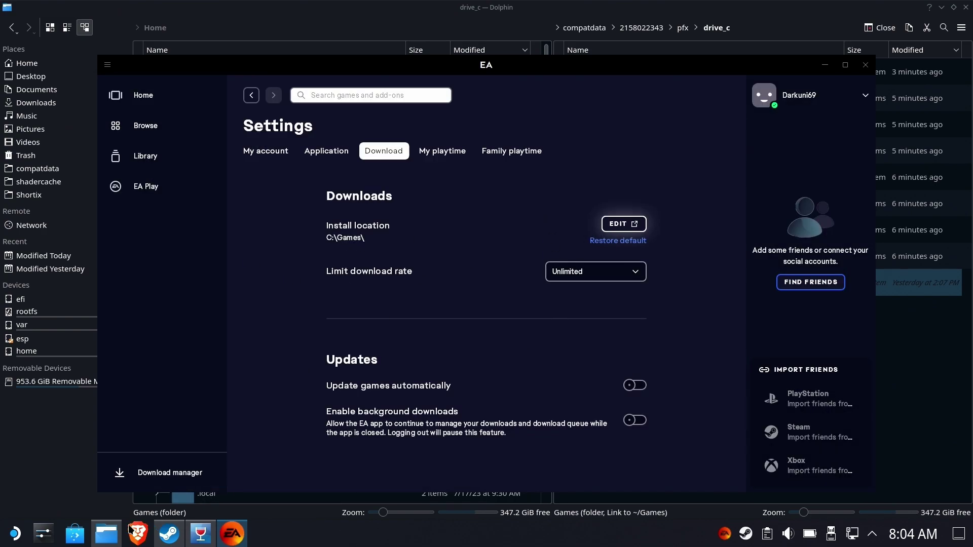
Step: Confirm drive_c's Games link and home Games both list only Overwatch, then minimize Dolphin
{"action": "left_click", "coordinate": [107, 534]}
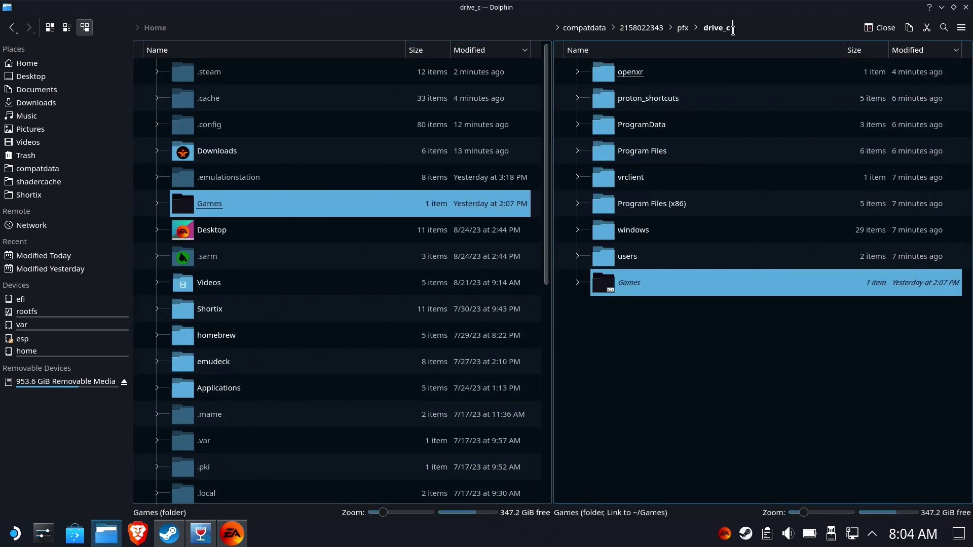
{"action": "left_click", "coordinate": [630, 290]}
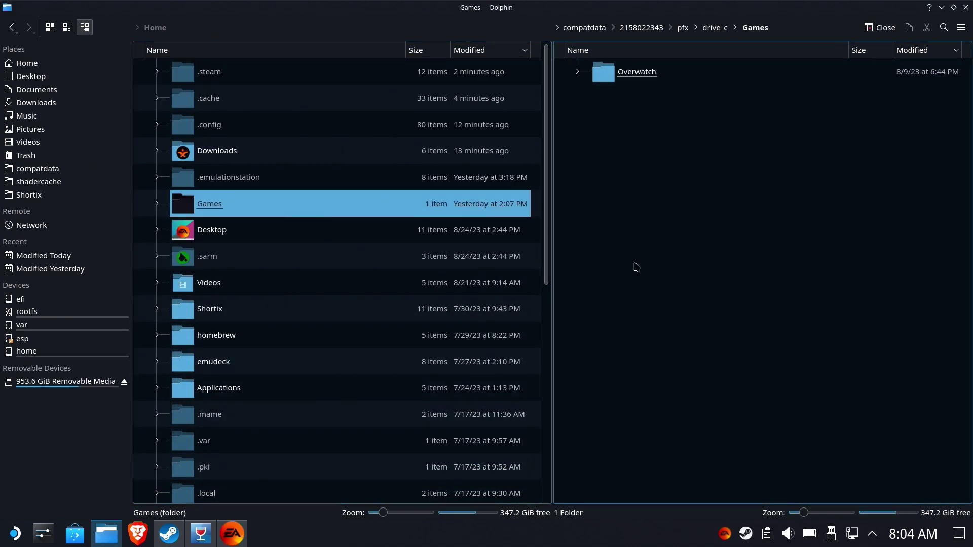
{"action": "left_click", "coordinate": [26, 63]}
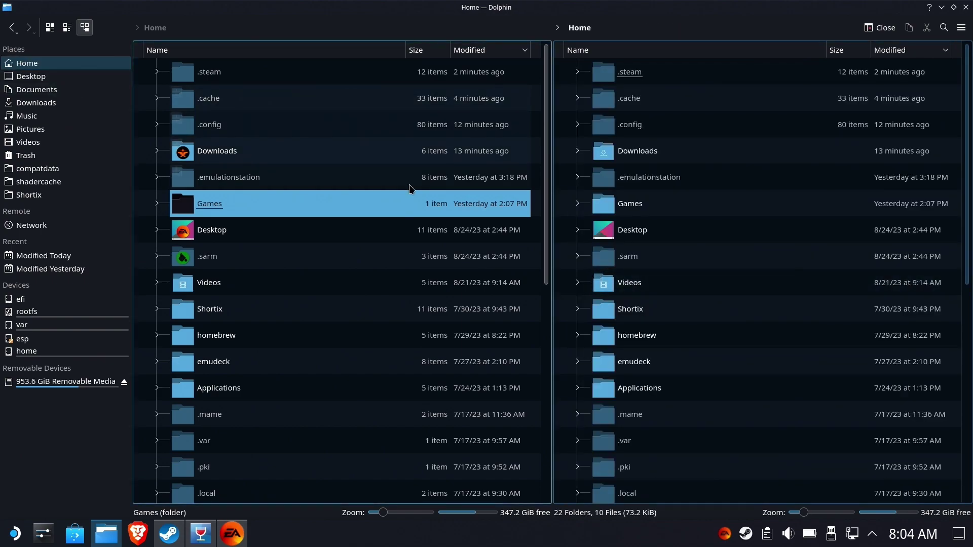
{"action": "left_click", "coordinate": [630, 204]}
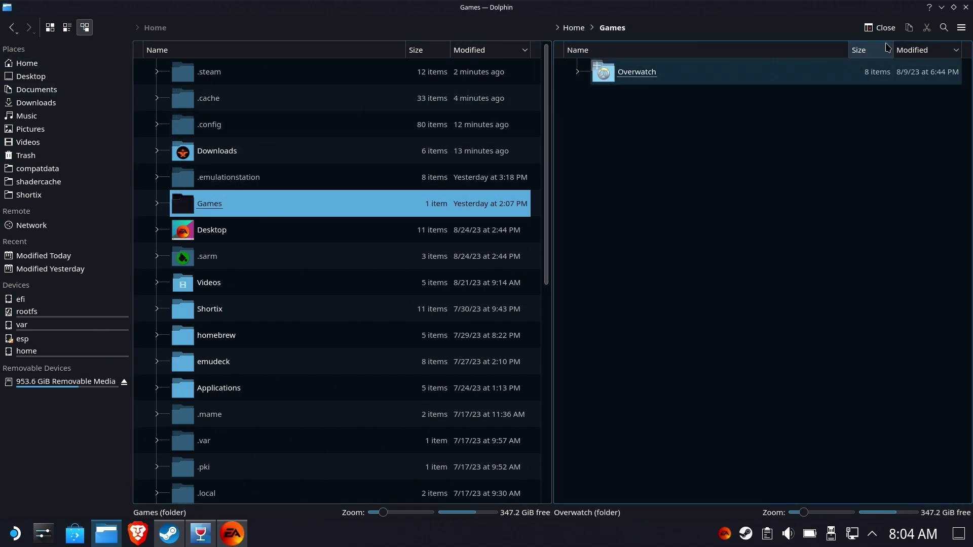
{"action": "left_click", "coordinate": [942, 8]}
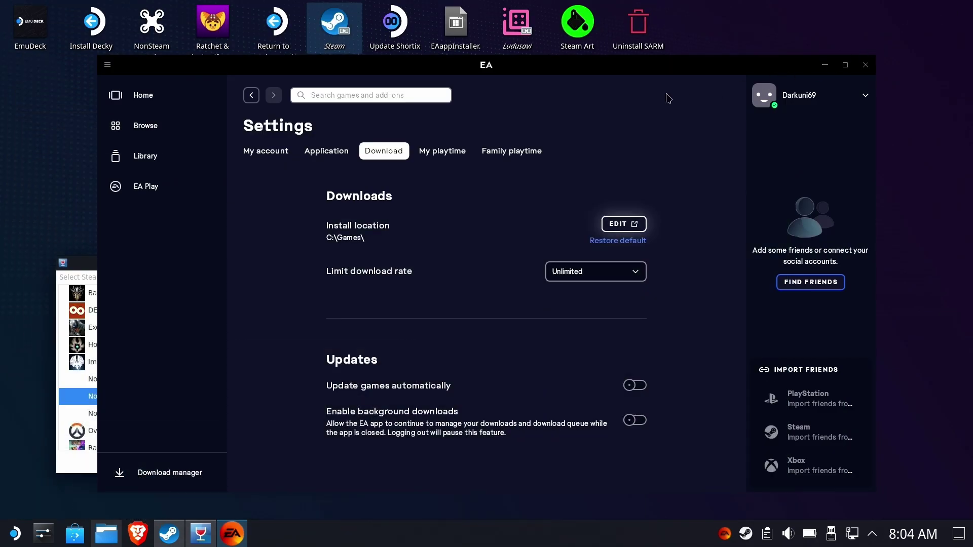
Step: Download and install Titanfall 2 from the EA App library into C:\Games\Titanfall2
{"action": "left_click", "coordinate": [146, 97]}
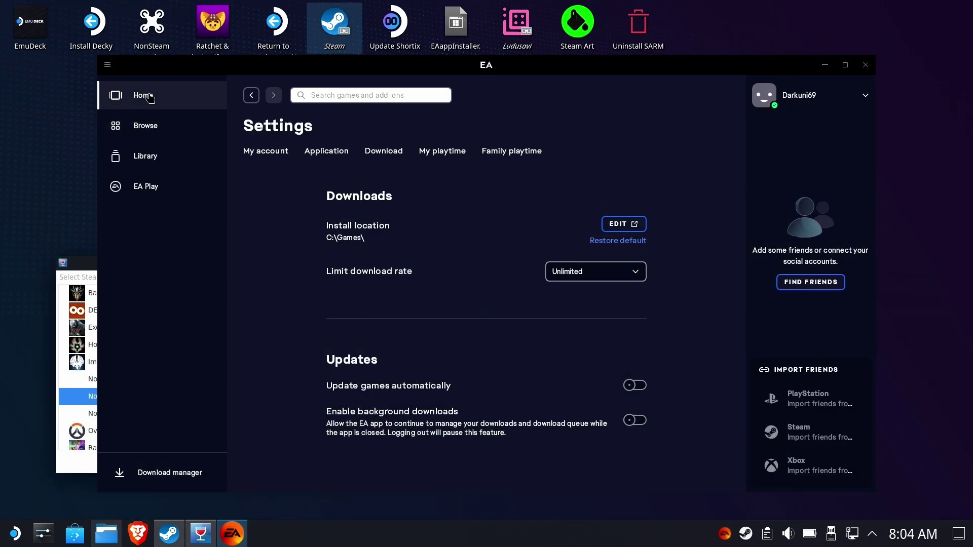
{"action": "left_click", "coordinate": [147, 157]}
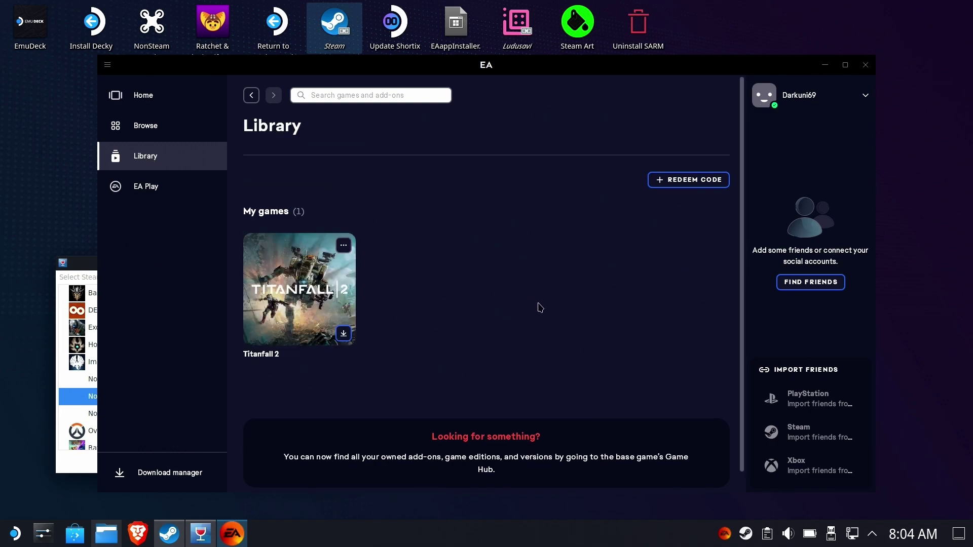
{"action": "scroll", "coordinate": [487, 267], "scroll_direction": "down", "scroll_amount": 1}
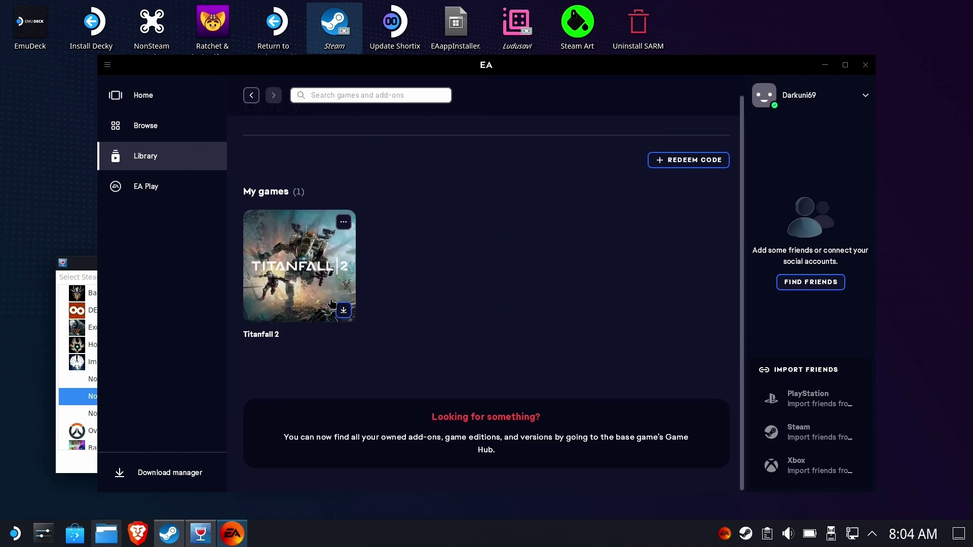
{"action": "left_click", "coordinate": [344, 309]}
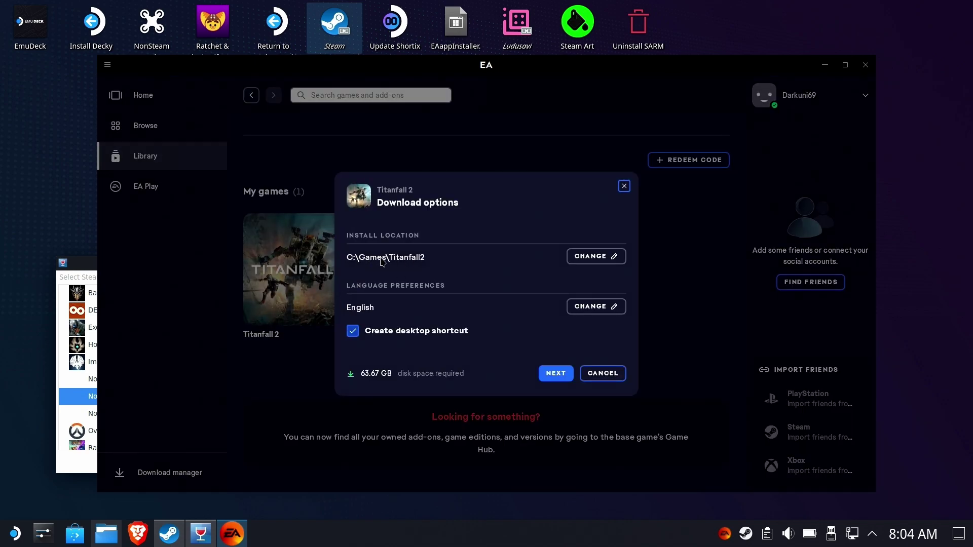
{"action": "left_click", "coordinate": [553, 374]}
{"action": "left_click", "coordinate": [544, 374]}
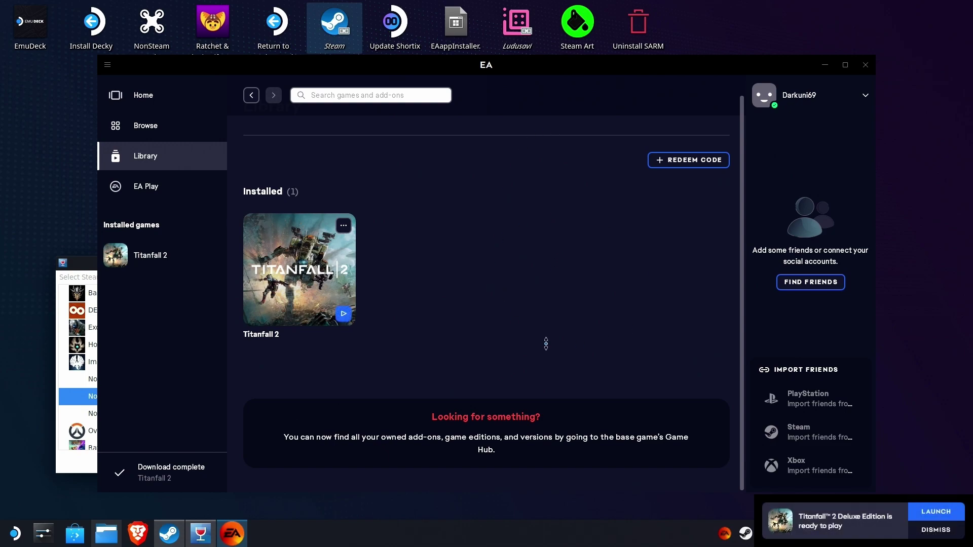
{"action": "left_click", "coordinate": [107, 533]}
Step: Open drive_c's Games\Titanfall2, then verify Titanfall2 sits beside Overwatch in home Games
{"action": "left_click", "coordinate": [668, 74]}
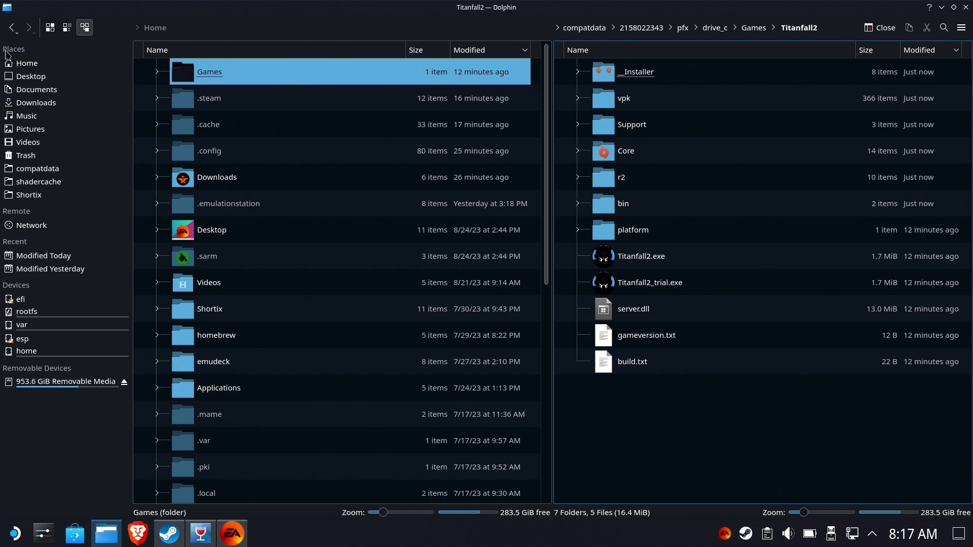
{"action": "left_click", "coordinate": [21, 64]}
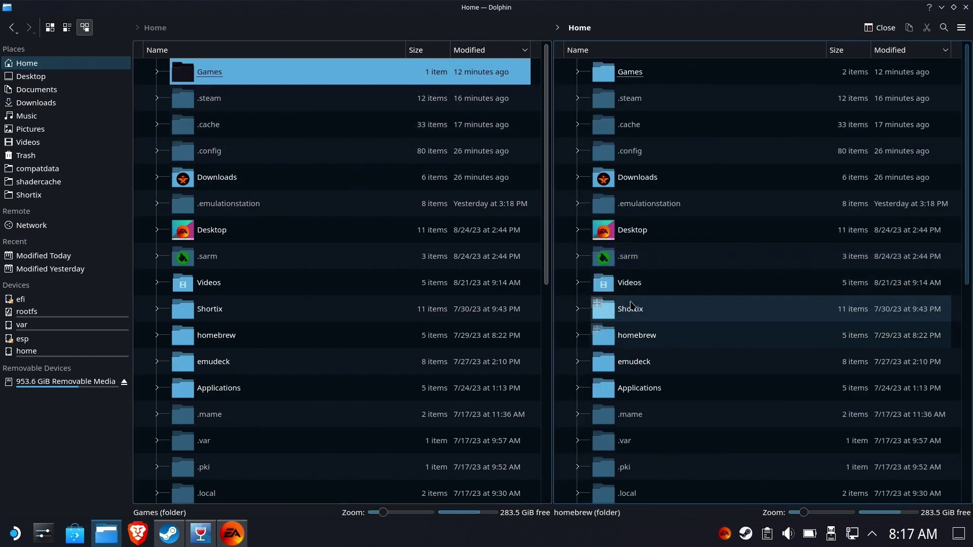
{"action": "scroll", "coordinate": [659, 183], "scroll_direction": "down", "scroll_amount": 4}
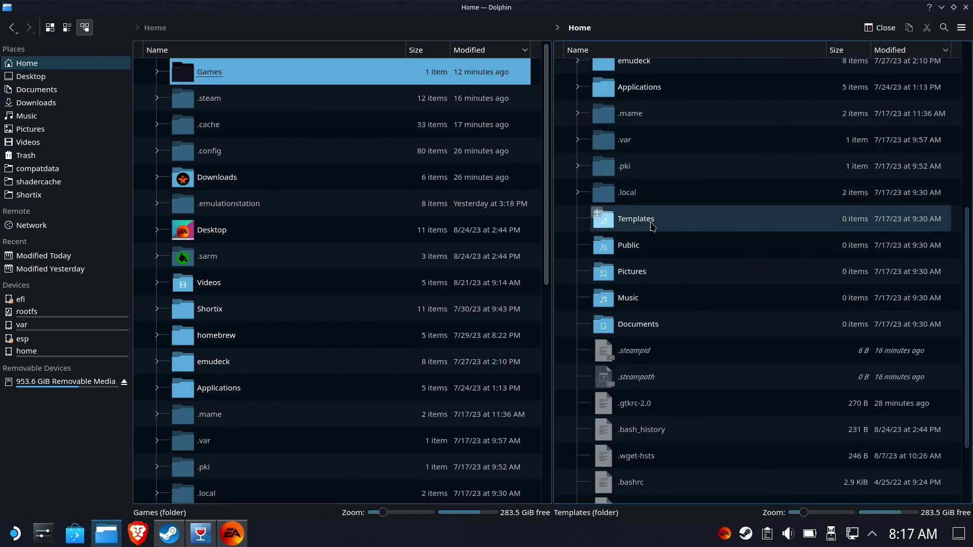
{"action": "scroll", "coordinate": [659, 223], "scroll_direction": "down", "scroll_amount": 1}
{"action": "scroll", "coordinate": [669, 229], "scroll_direction": "up", "scroll_amount": 5}
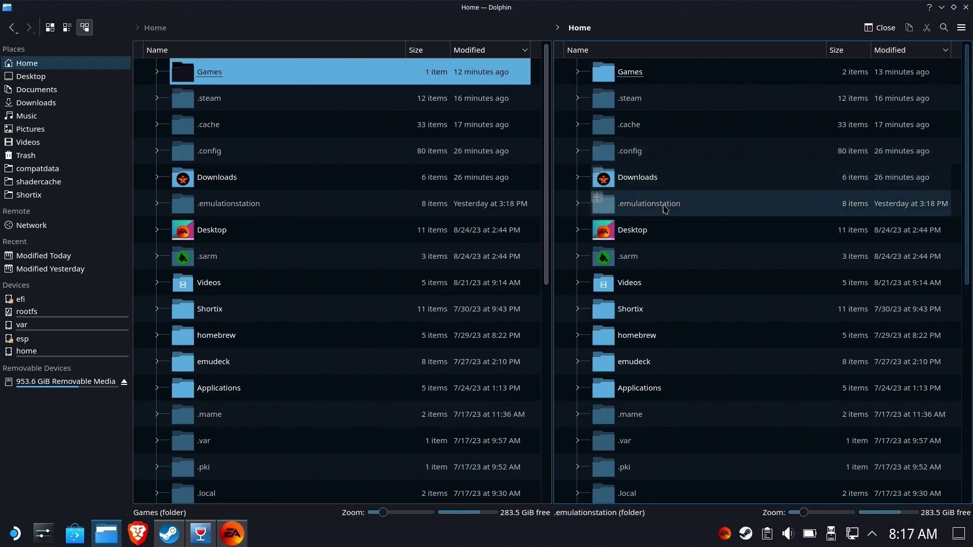
{"action": "left_click", "coordinate": [630, 72]}
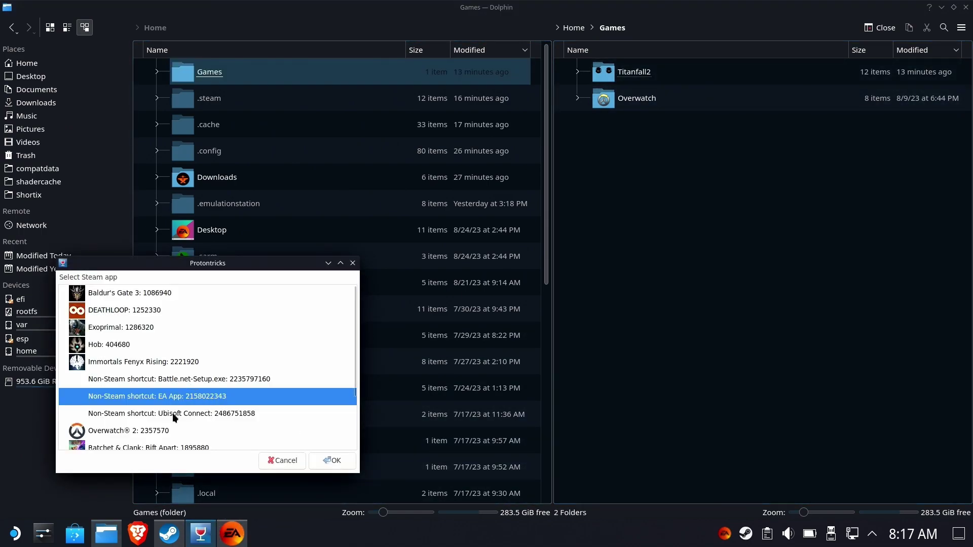
{"action": "left_click", "coordinate": [173, 415]}
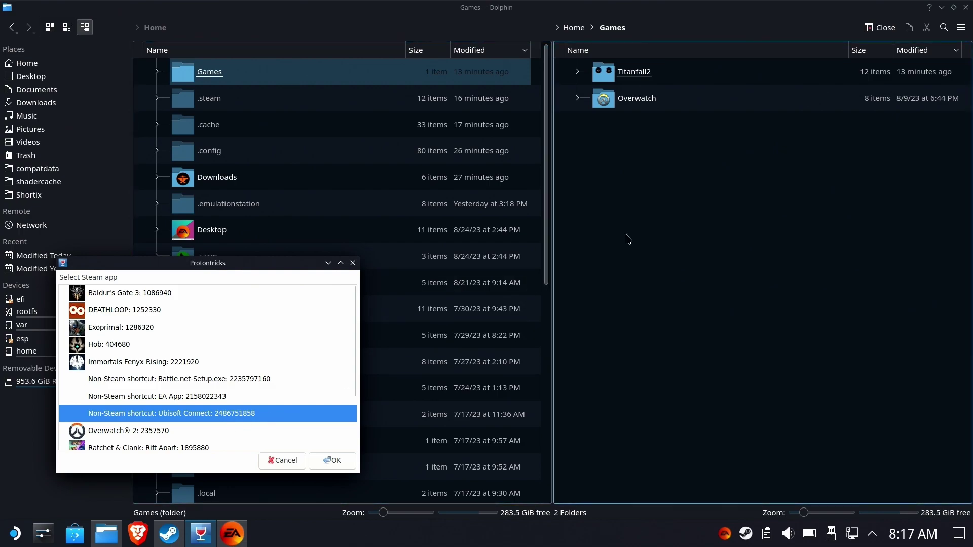
{"action": "key", "text": "Return"}
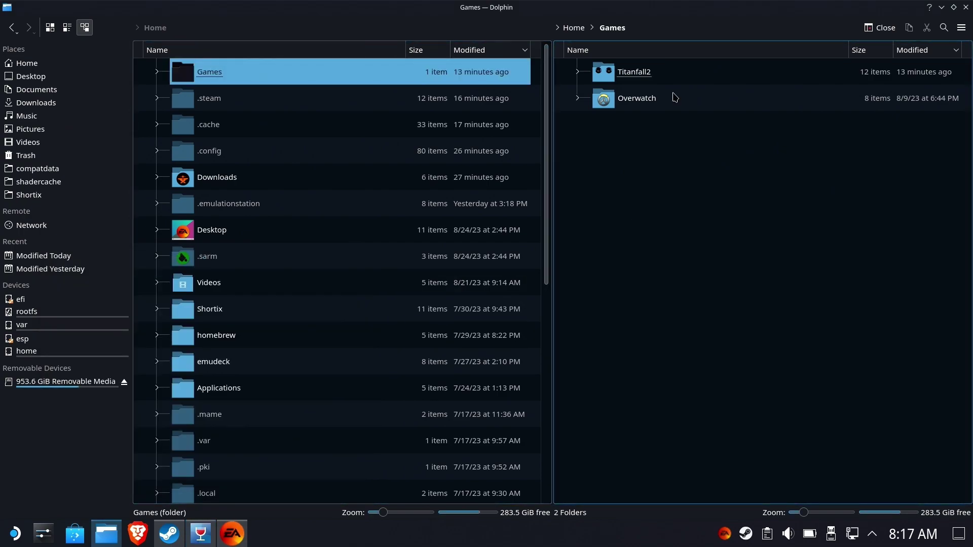
{"action": "left_click", "coordinate": [43, 175]}
{"action": "left_click", "coordinate": [659, 60]}
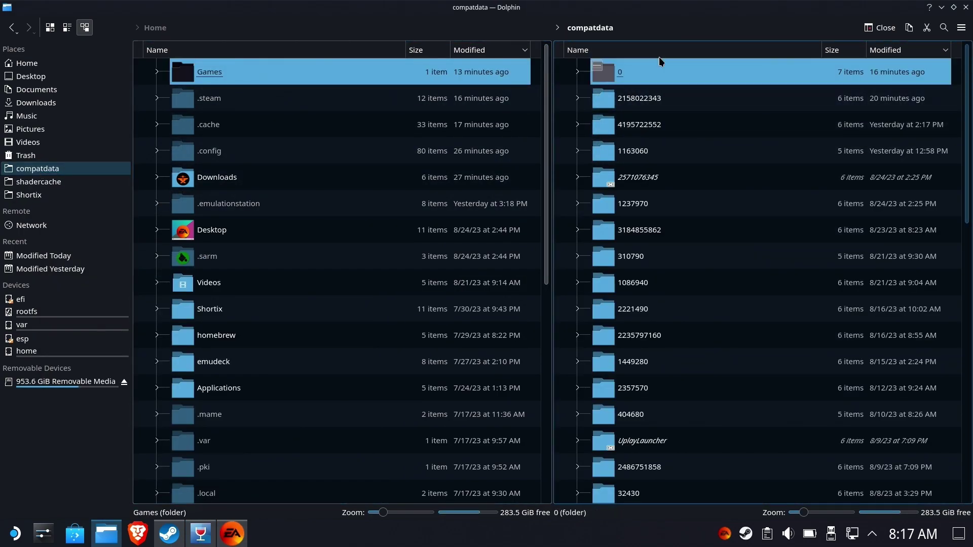
{"action": "left_click", "coordinate": [662, 50]}
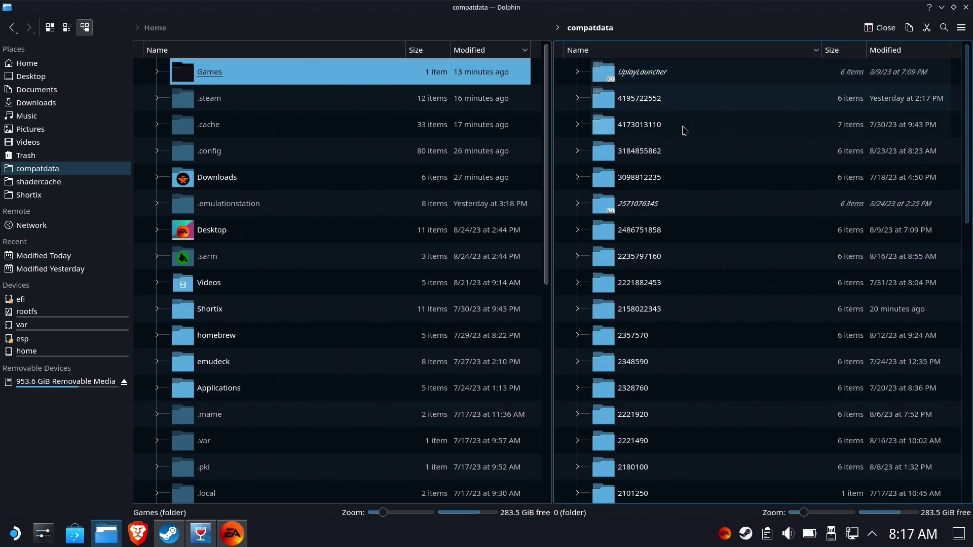
{"action": "double_click", "coordinate": [635, 237]}
{"action": "double_click", "coordinate": [634, 74]}
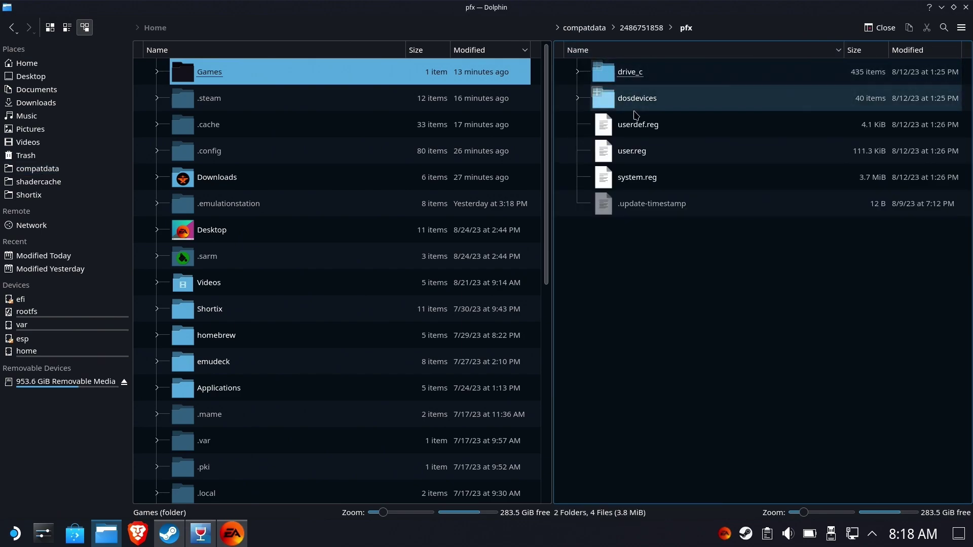
{"action": "double_click", "coordinate": [631, 76]}
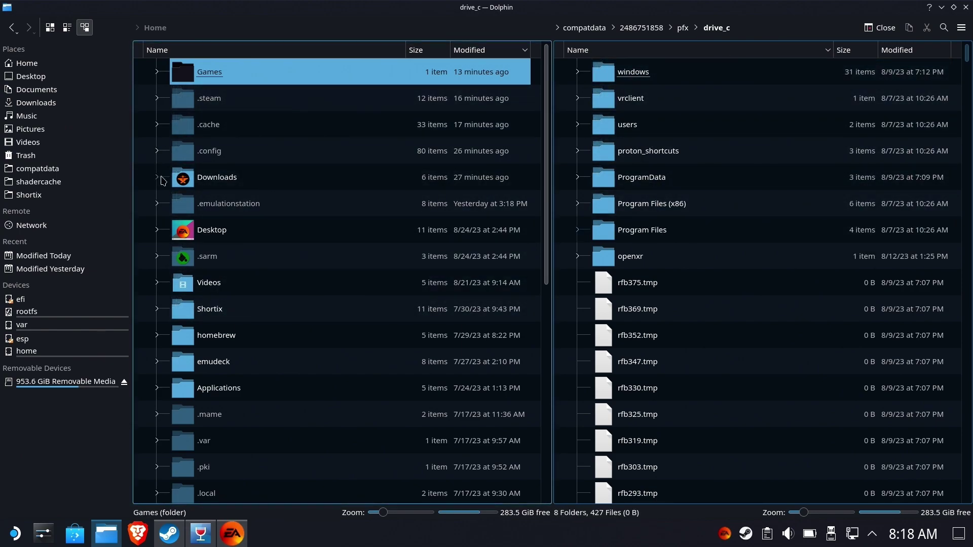
Step: Link the home Games folder into that drive_c, then choose Battle.net in Protontricks
{"action": "left_click", "coordinate": [267, 208]}
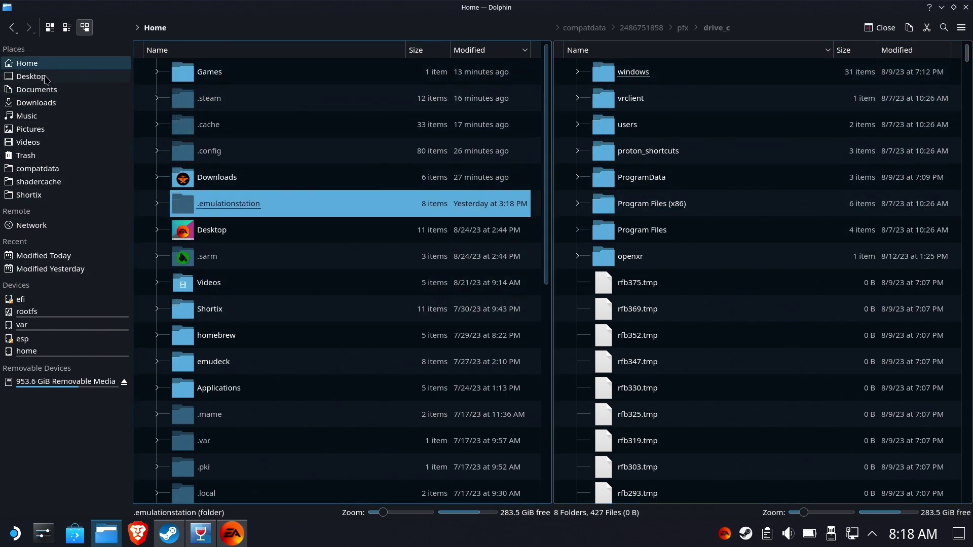
{"action": "left_click_drag", "start_coordinate": [218, 72], "coordinate": [491, 219]}
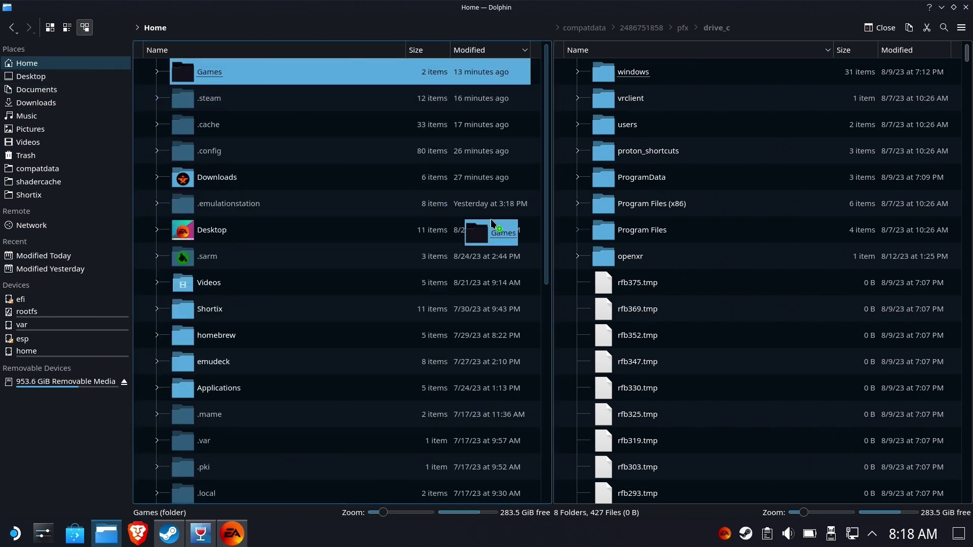
{"action": "left_click_drag", "start_coordinate": [748, 307], "coordinate": [762, 312]}
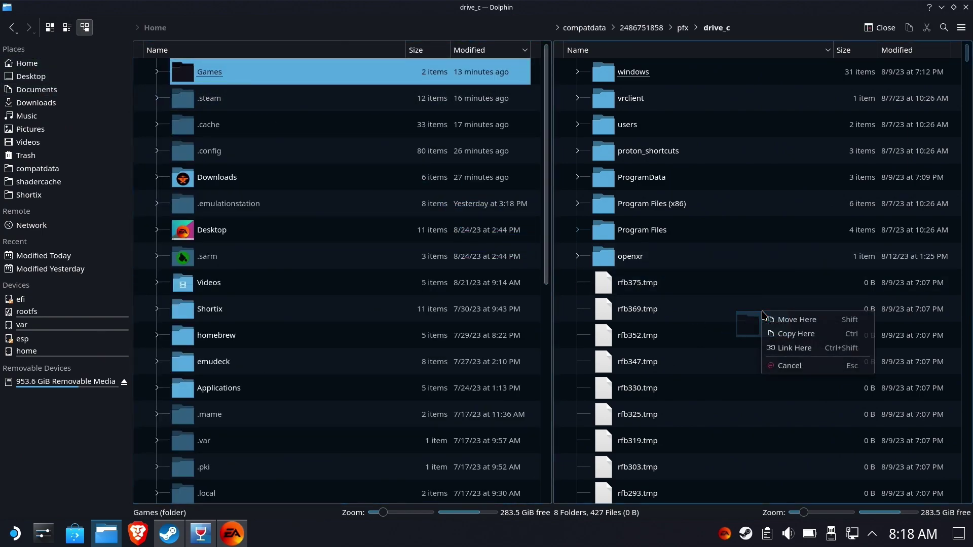
{"action": "left_click", "coordinate": [790, 348]}
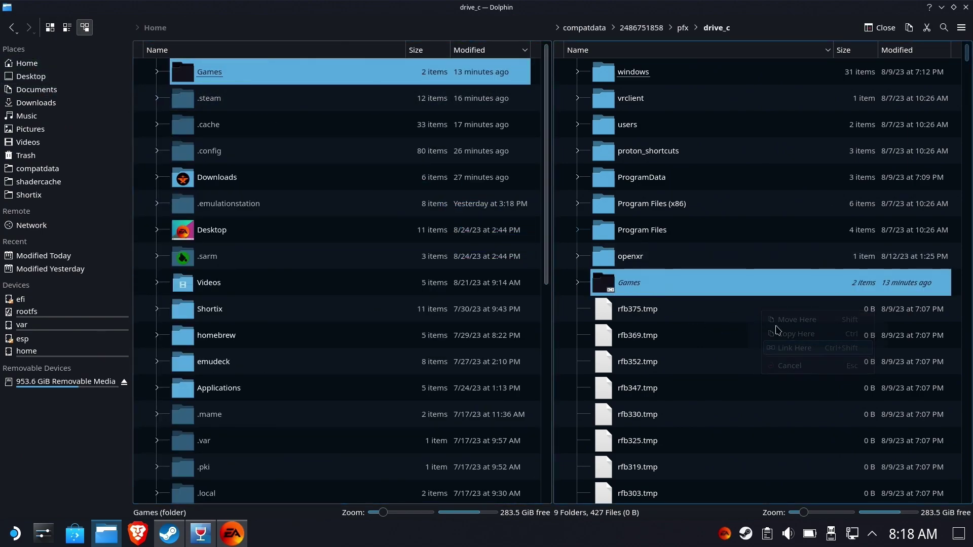
{"action": "left_click", "coordinate": [201, 536]}
{"action": "left_click", "coordinate": [224, 382]}
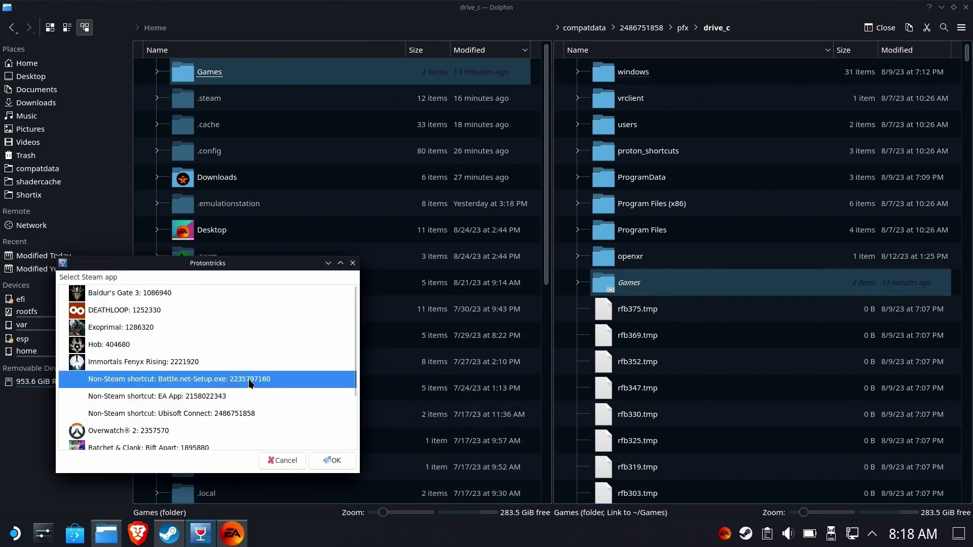
{"action": "left_click", "coordinate": [585, 32]}
{"action": "left_click", "coordinate": [638, 261]}
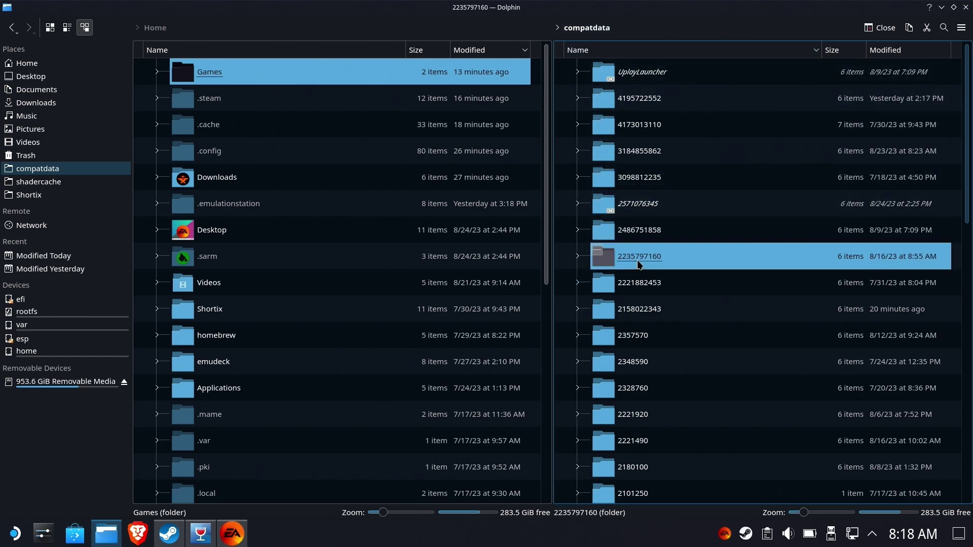
{"action": "double_click", "coordinate": [639, 262]}
{"action": "double_click", "coordinate": [632, 76]}
{"action": "double_click", "coordinate": [661, 80]}
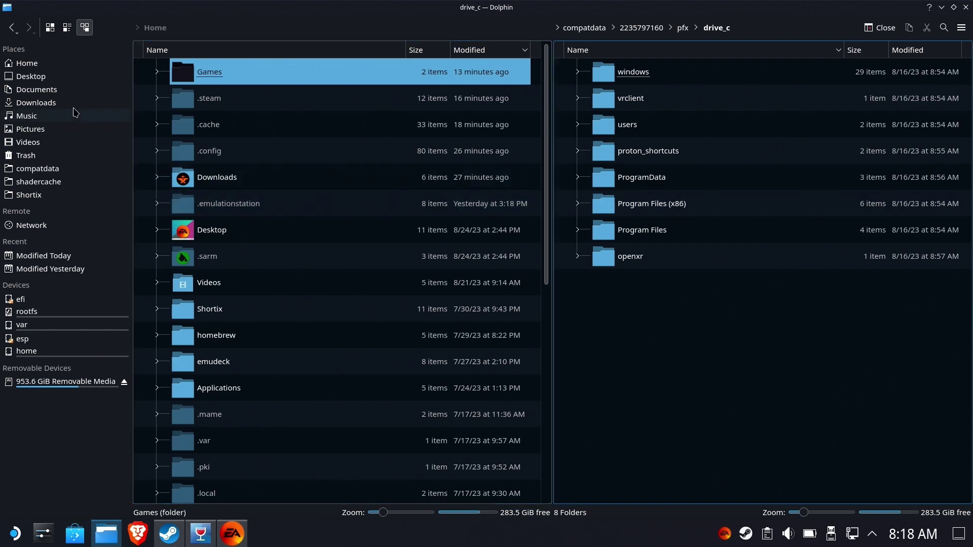
{"action": "left_click_drag", "start_coordinate": [210, 84], "coordinate": [610, 312]}
{"action": "left_click", "coordinate": [636, 354]}
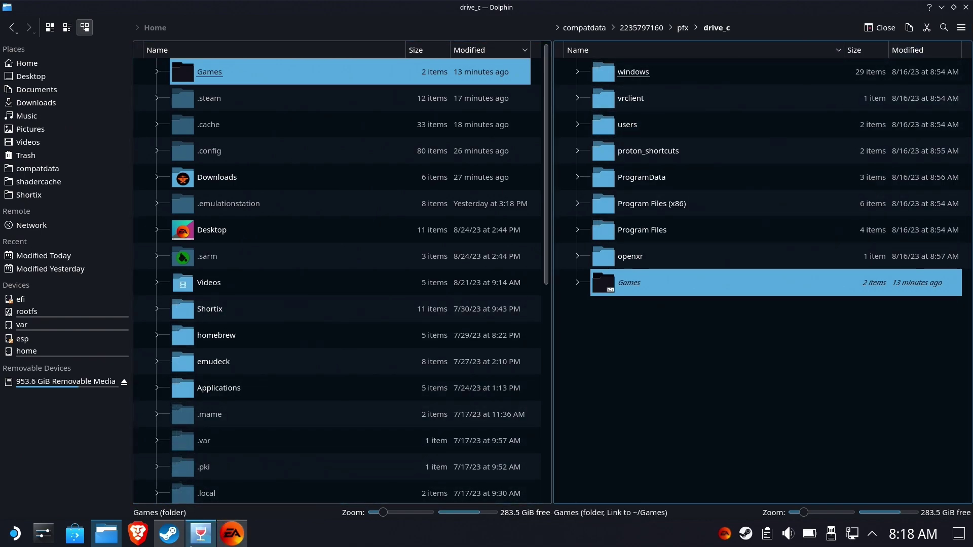
Step: Close the Protontricks app chooser
{"action": "left_click", "coordinate": [201, 534]}
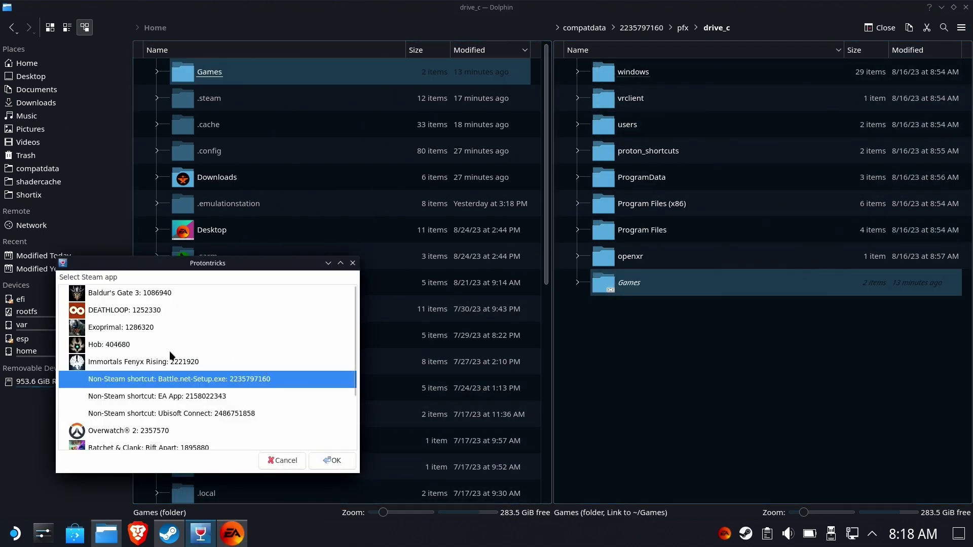
{"action": "scroll", "coordinate": [159, 349], "scroll_direction": "down", "scroll_amount": 3}
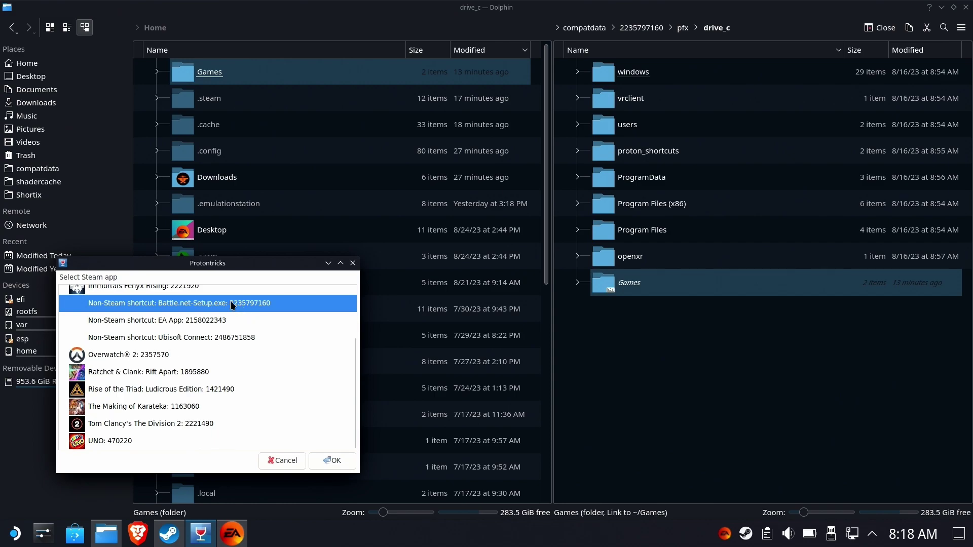
{"action": "left_click", "coordinate": [352, 263]}
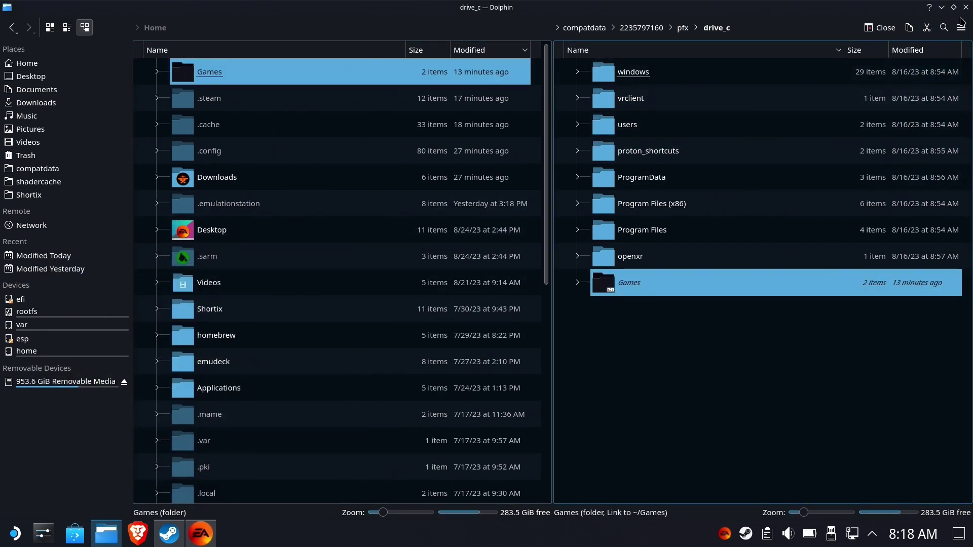
Step: Close Dolphin and the EA app, stop EA App in Steam, and remove it from the library
{"action": "left_click", "coordinate": [966, 7]}
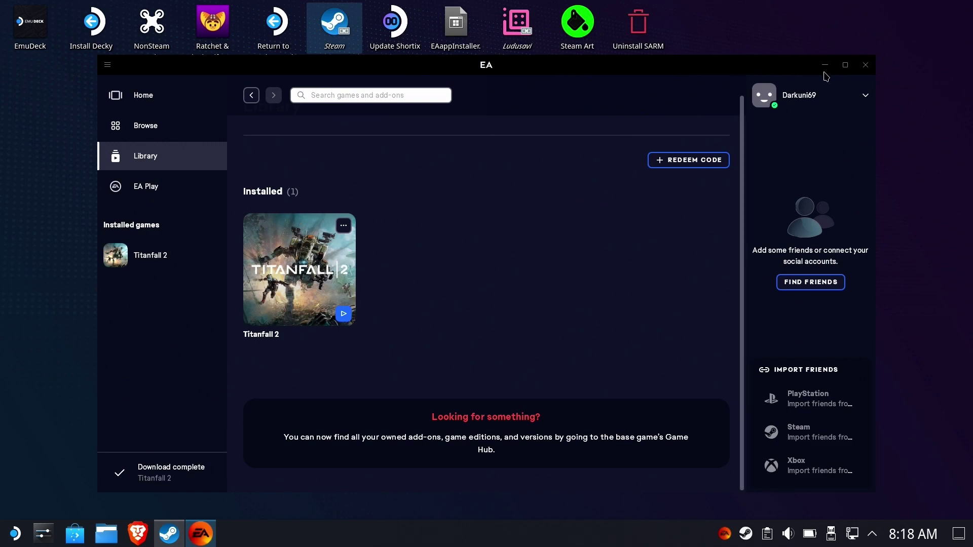
{"action": "left_click", "coordinate": [866, 65]}
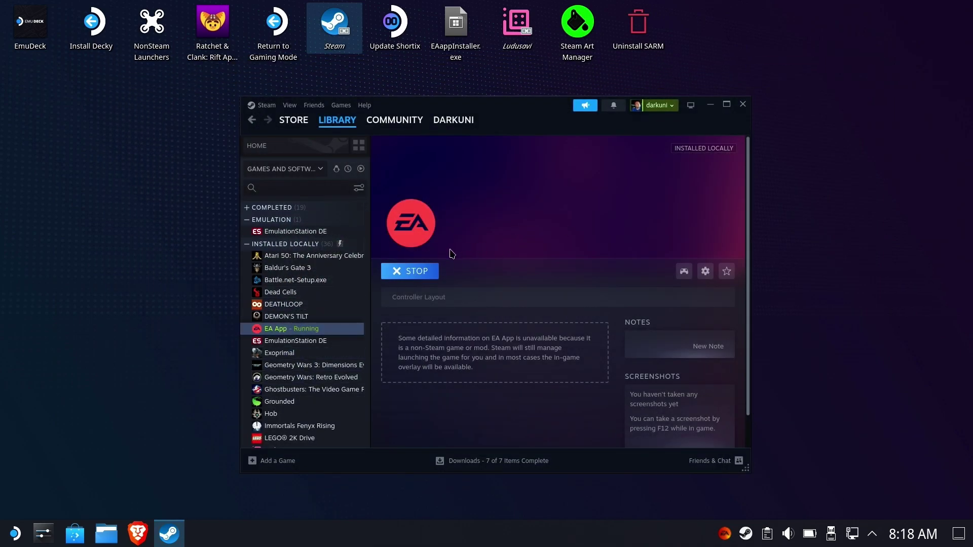
{"action": "left_click", "coordinate": [433, 272]}
{"action": "left_click", "coordinate": [478, 309]}
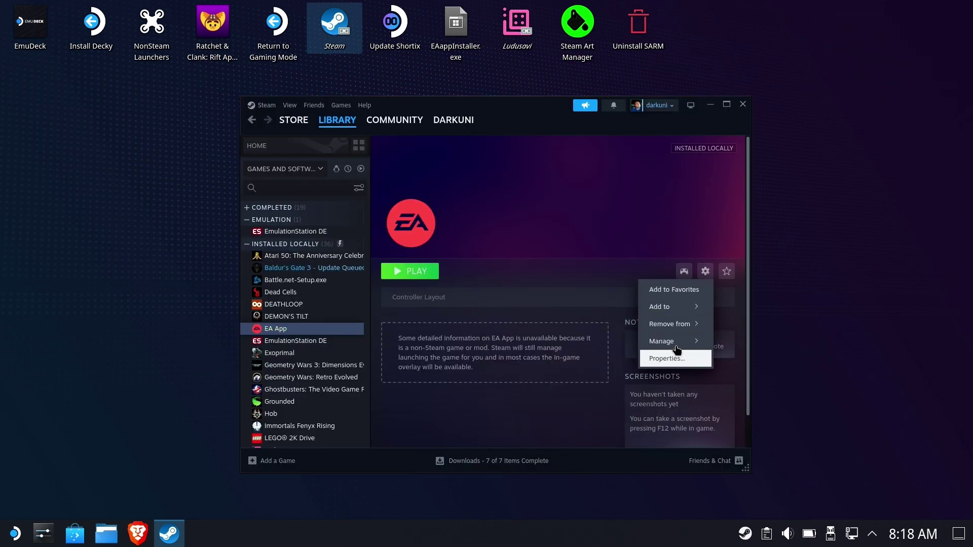
{"action": "mouse_move", "coordinate": [674, 341]}
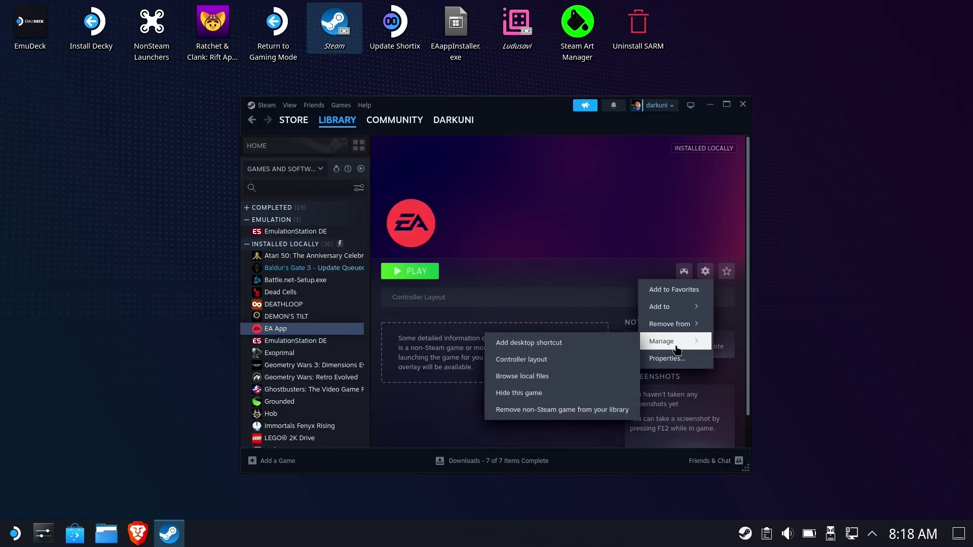
{"action": "left_click", "coordinate": [567, 413]}
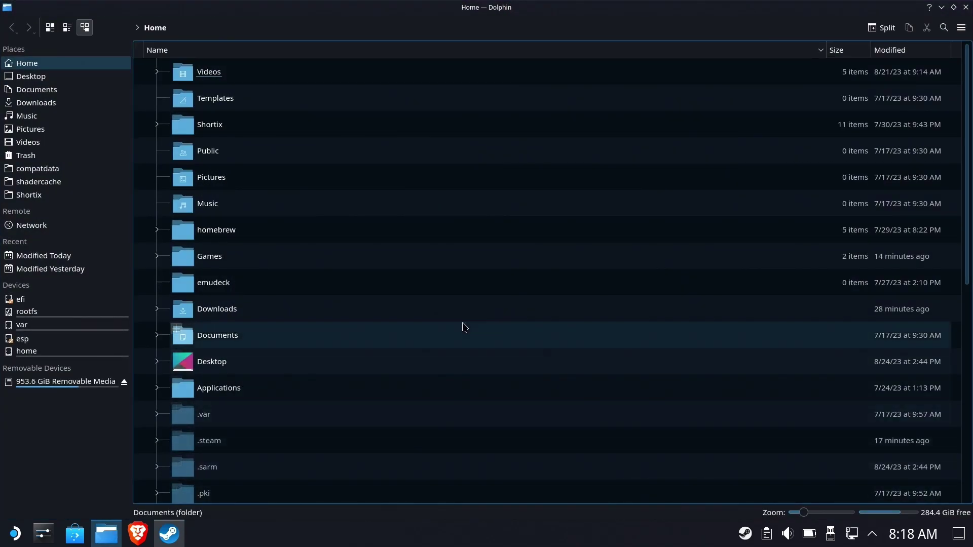
Step: Confirm Titanfall2's files remain in ~/Games after EA App's removal, then close Dolphin
{"action": "left_click", "coordinate": [285, 50]}
{"action": "scroll", "coordinate": [272, 305], "scroll_direction": "down", "scroll_amount": 5}
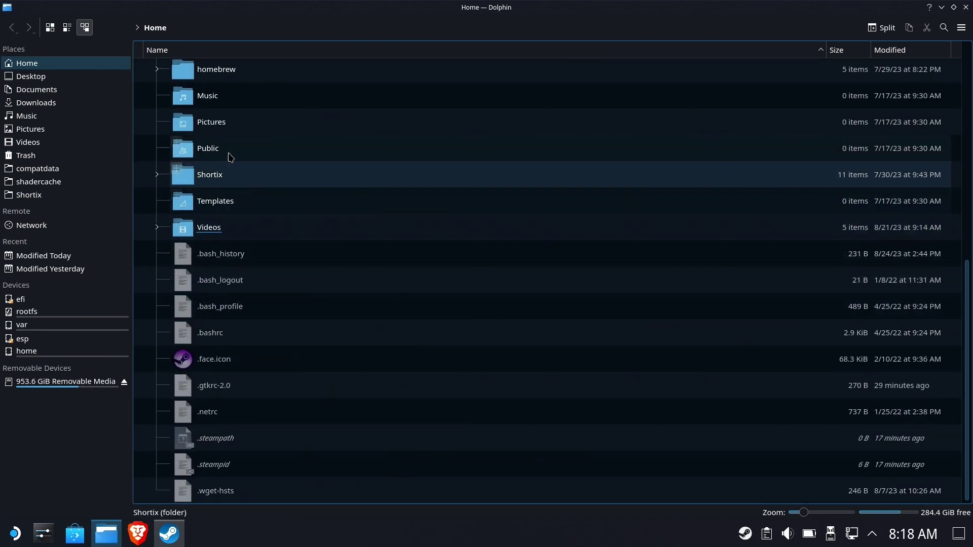
{"action": "scroll", "coordinate": [219, 137], "scroll_direction": "up", "scroll_amount": 3}
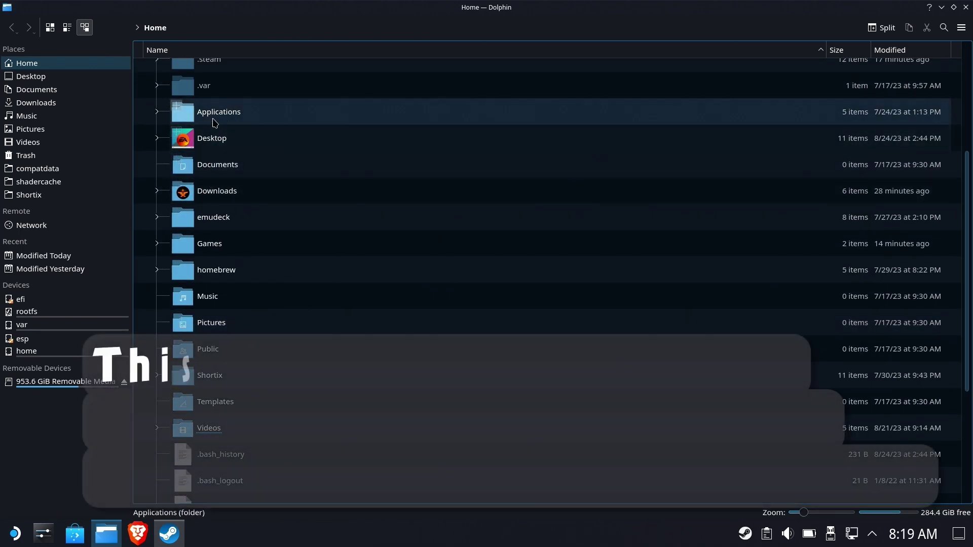
{"action": "left_click", "coordinate": [217, 249]}
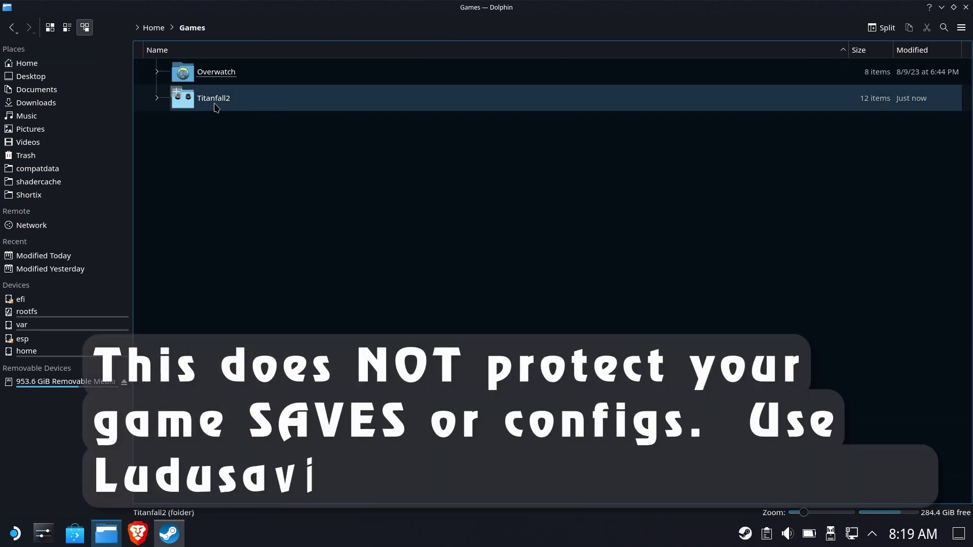
{"action": "left_click", "coordinate": [215, 99]}
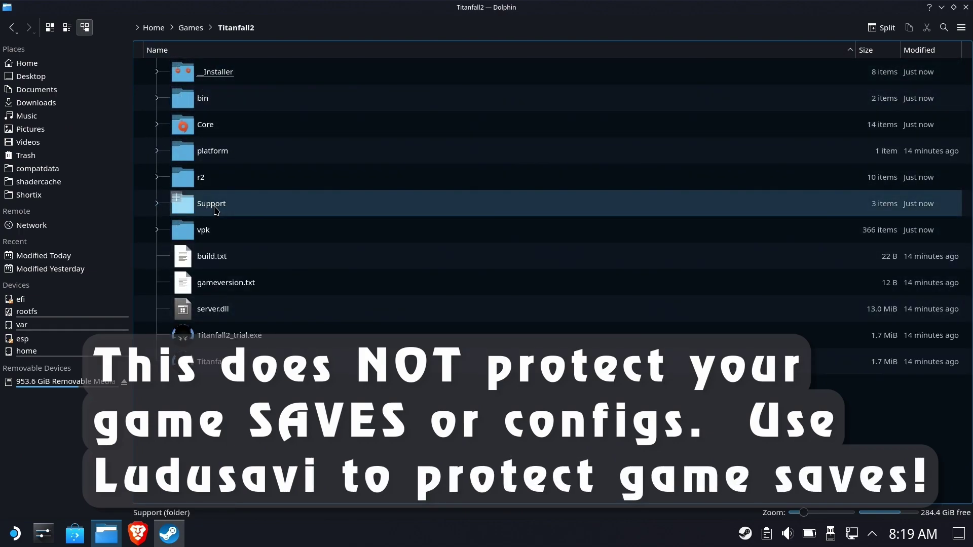
{"action": "left_click", "coordinate": [964, 7]}
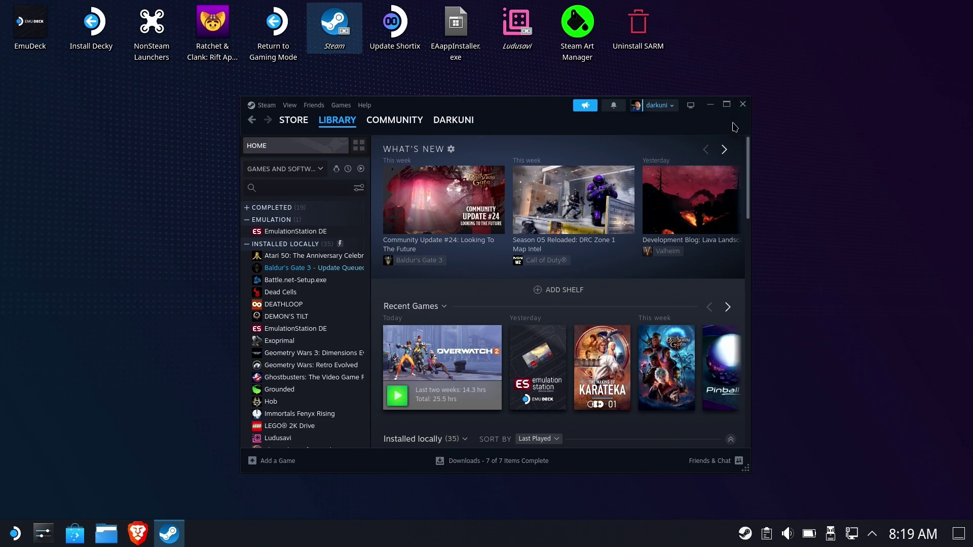
Step: Start the scheduled Baldur's Gate 3 update immediately from Steam's Downloads page
{"action": "scroll", "coordinate": [557, 304], "scroll_direction": "down", "scroll_amount": 2}
{"action": "scroll", "coordinate": [490, 439], "scroll_direction": "up", "scroll_amount": 2}
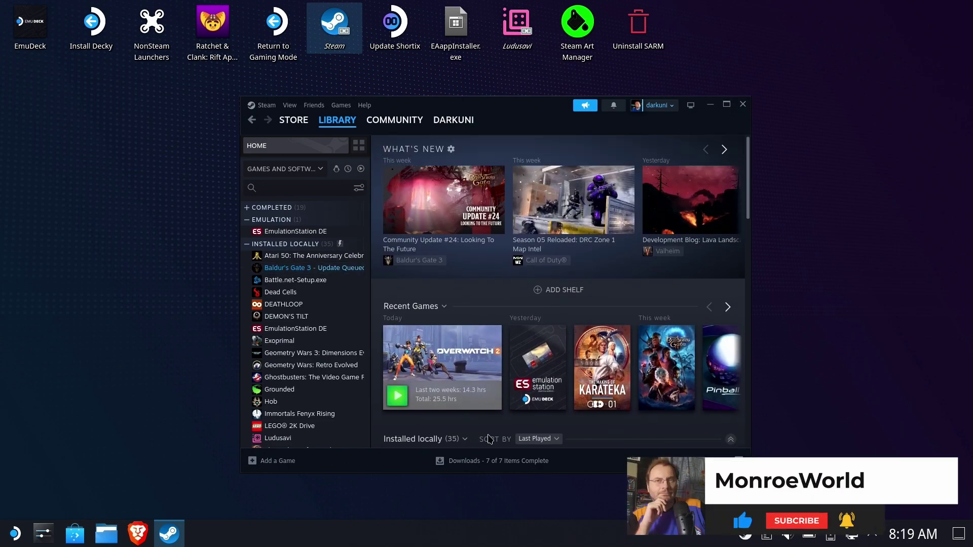
{"action": "left_click", "coordinate": [487, 461]}
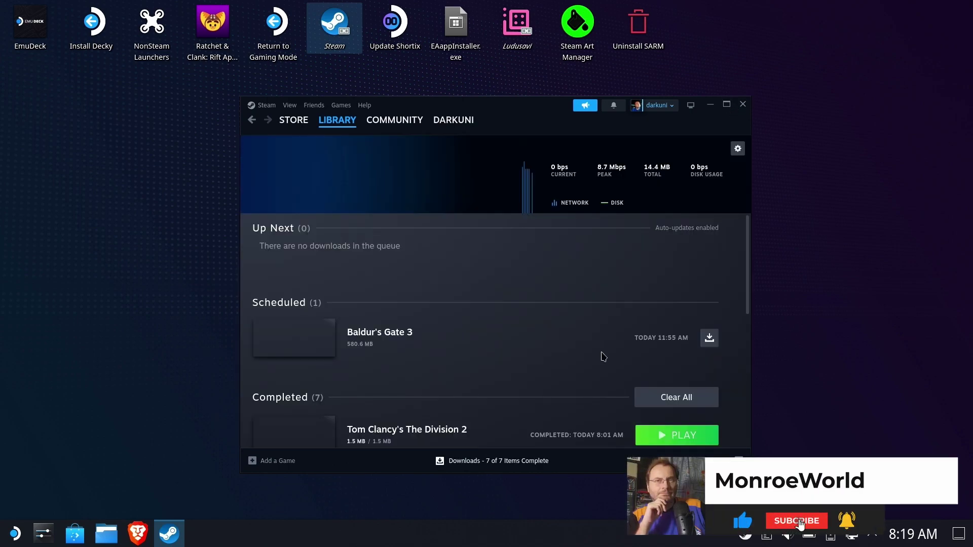
{"action": "left_click", "coordinate": [717, 342]}
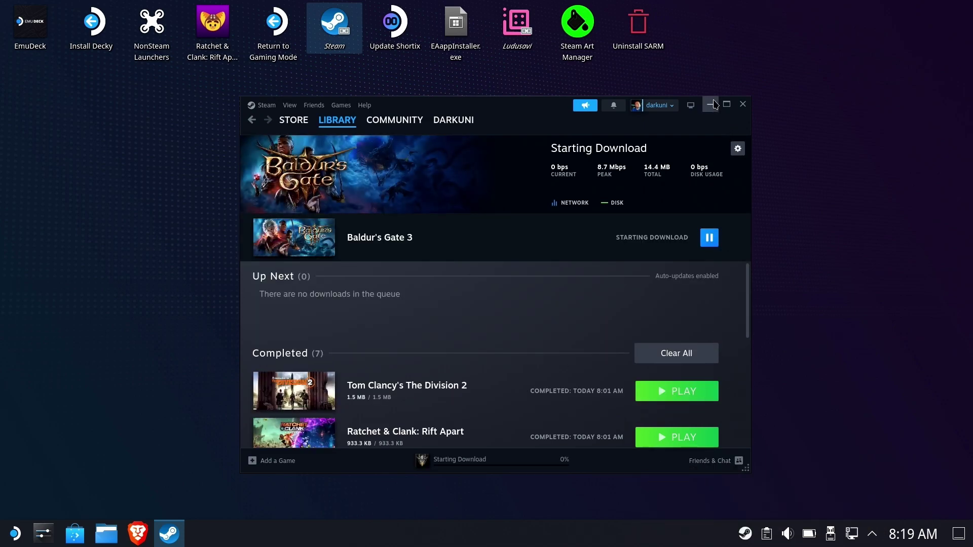